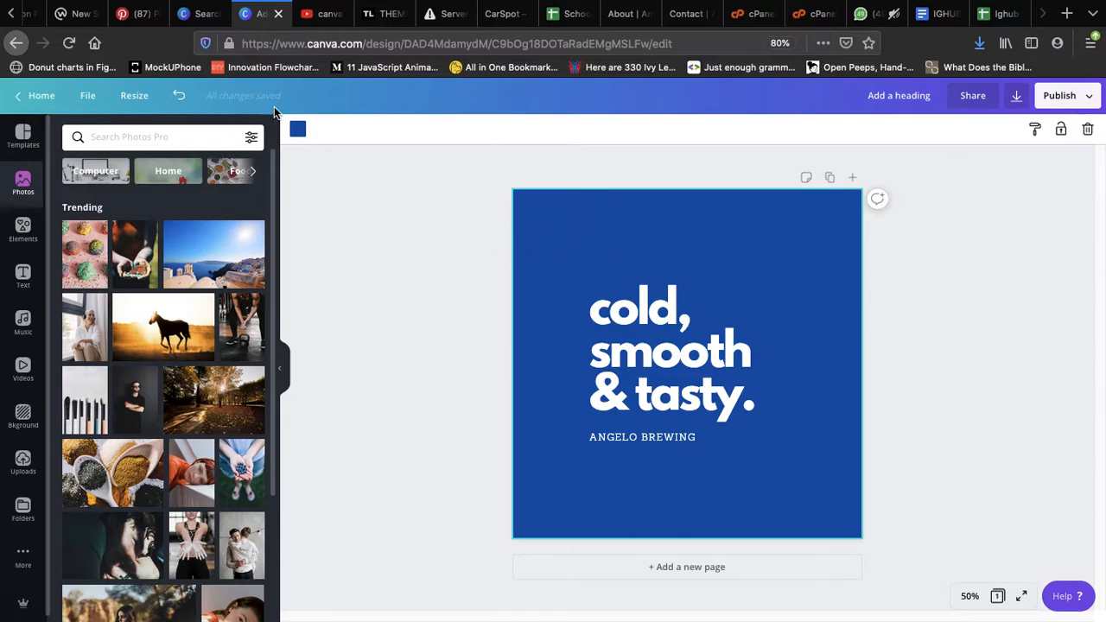
# Step: Recolor the page background with the default dark grey, then switch it to black
pyautogui.click(296, 132)
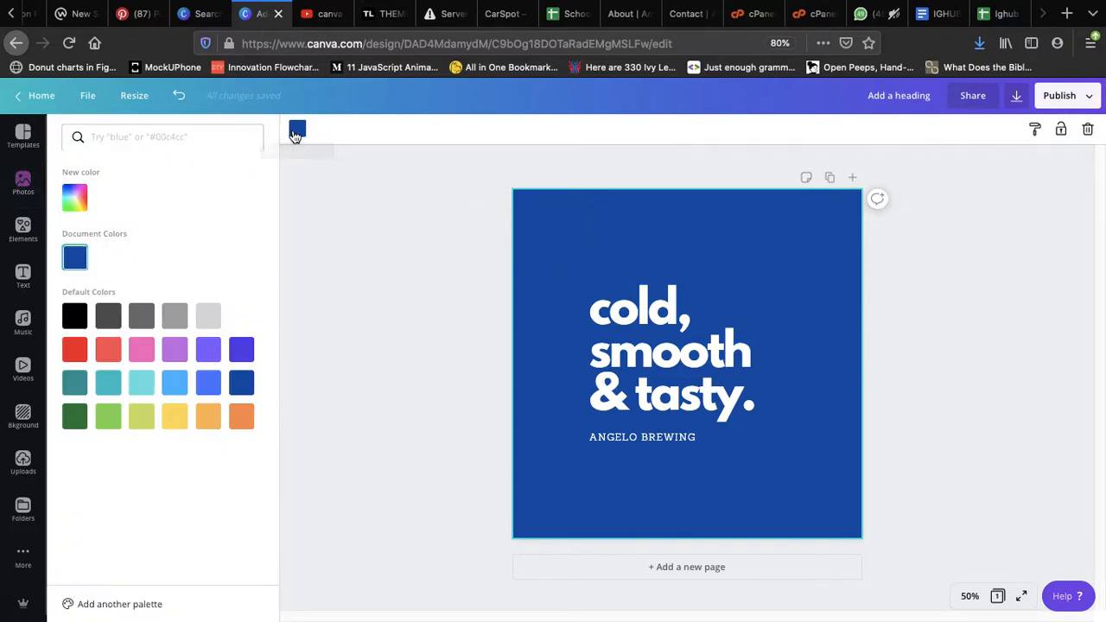
pyautogui.click(109, 318)
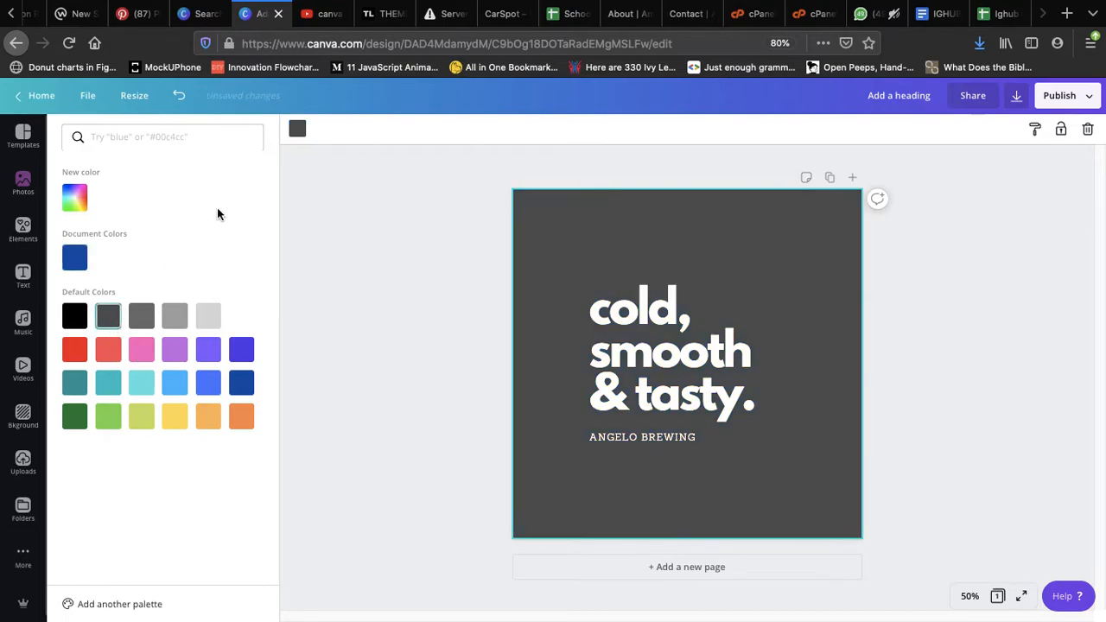
pyautogui.click(75, 320)
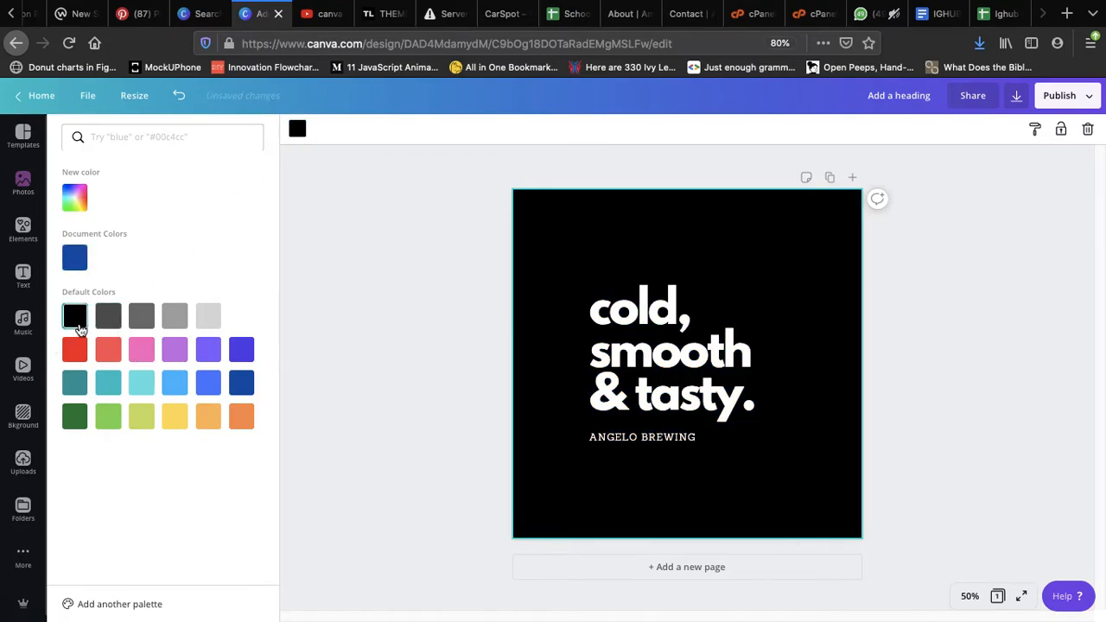
pyautogui.click(353, 324)
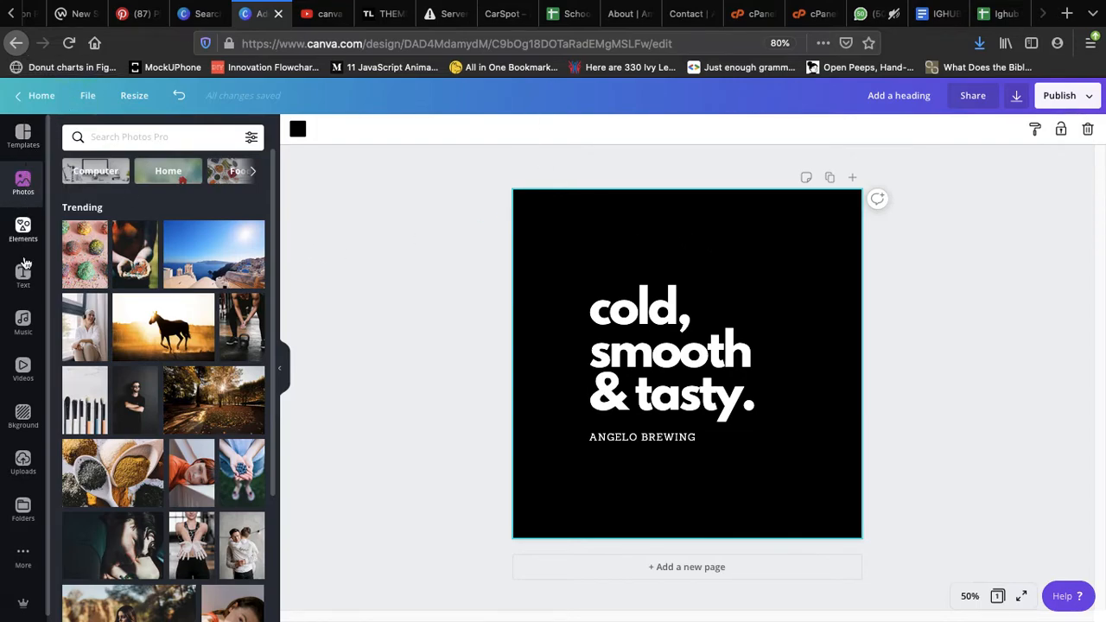
# Step: Try pink, purple and yellow as solid page backgrounds from the background library's color swatches
pyautogui.click(24, 414)
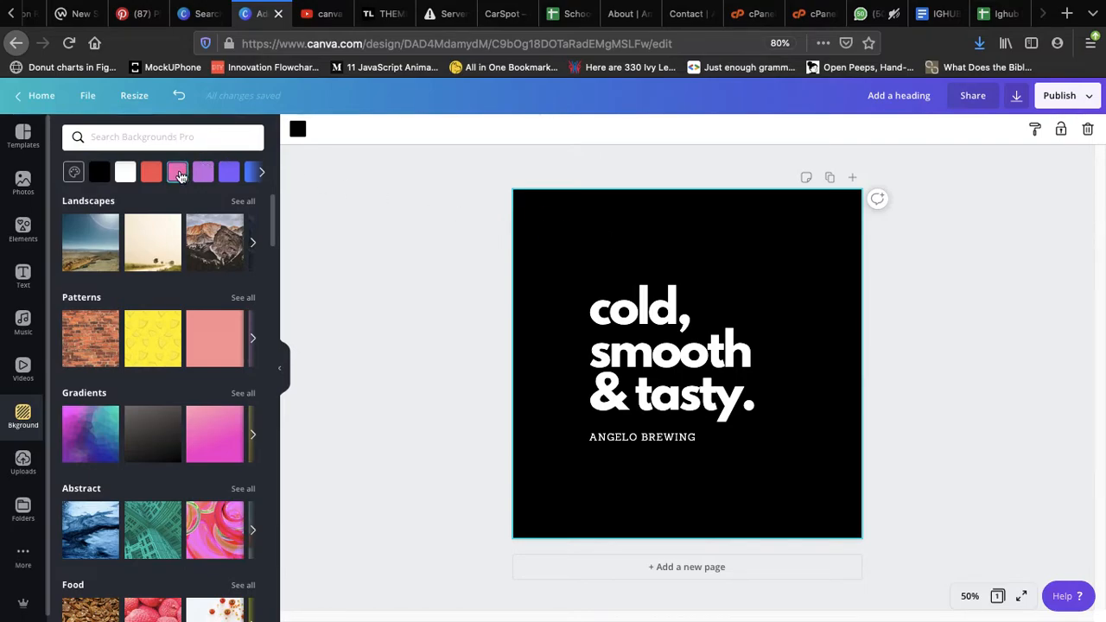
pyautogui.click(180, 176)
pyautogui.click(209, 175)
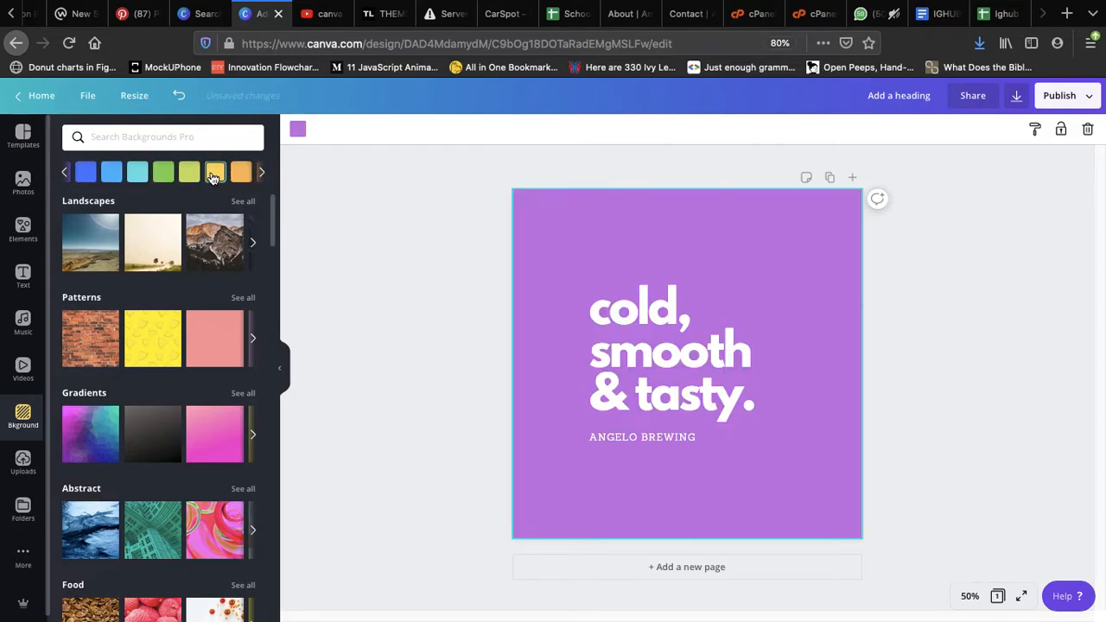
pyautogui.click(213, 175)
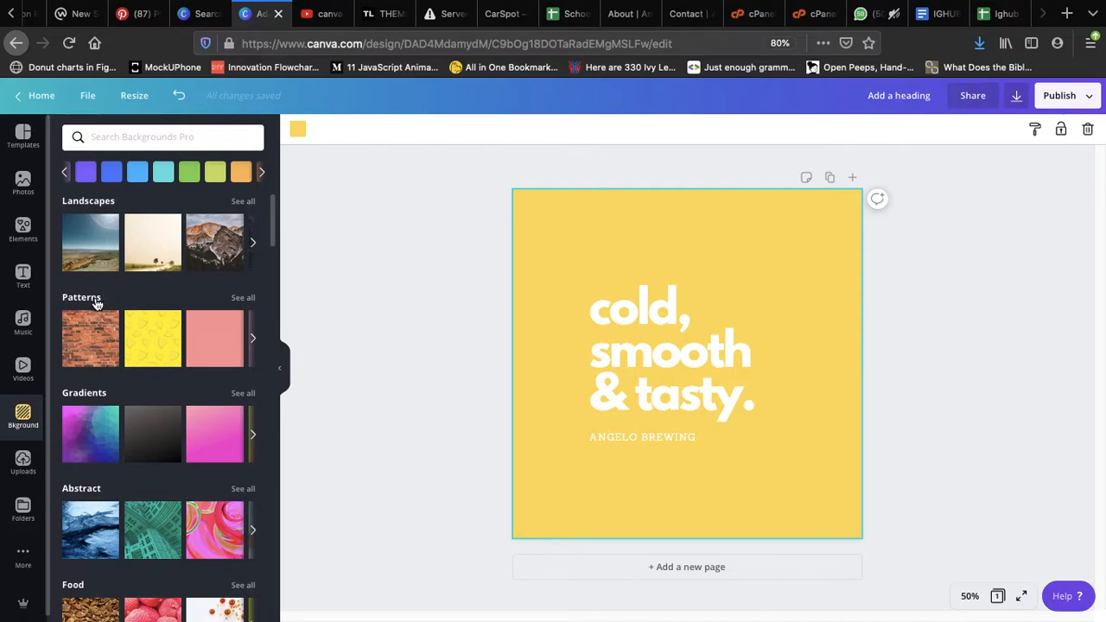
# Step: Browse the background categories and apply the starry night sky photo with cactus silhouettes from Landscapes
pyautogui.scroll(-2, 78, 407)
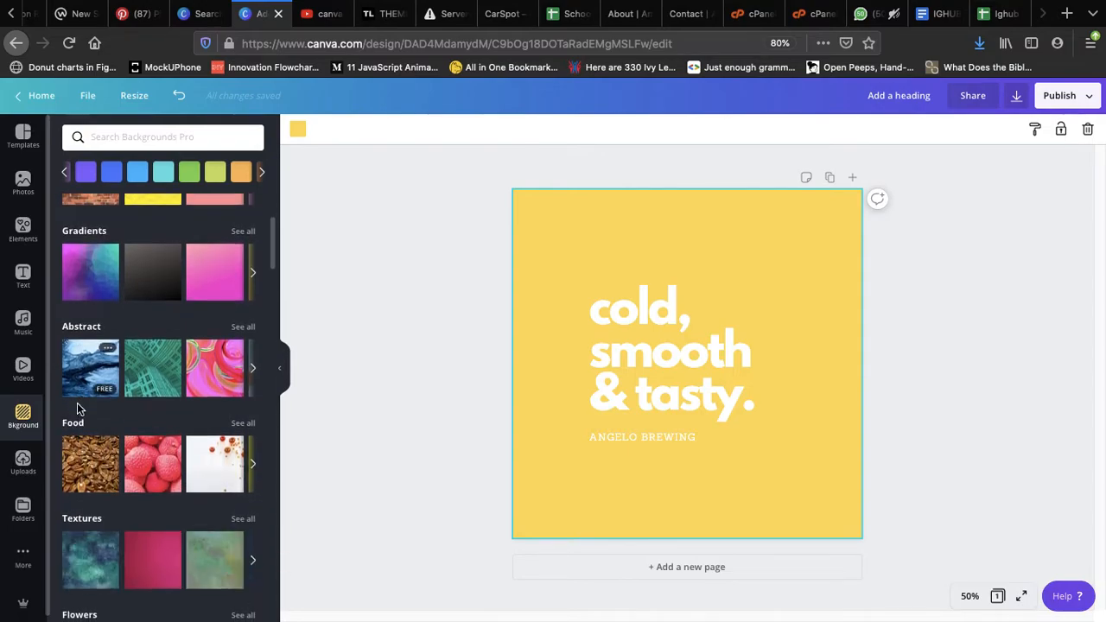
pyautogui.scroll(-2, 86, 427)
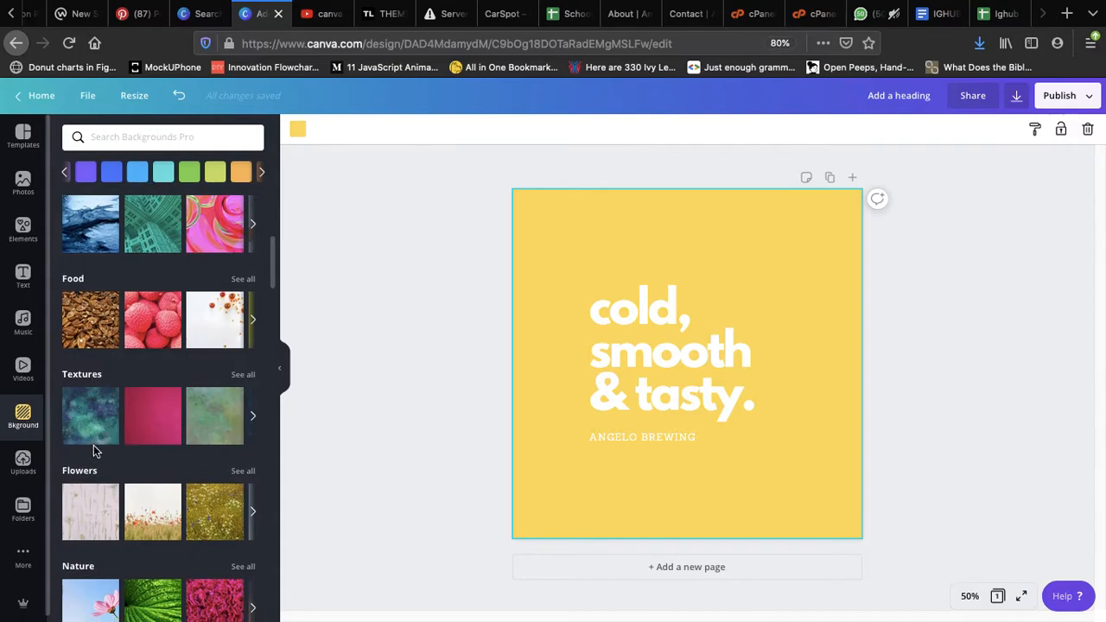
pyautogui.scroll(-2, 90, 458)
pyautogui.scroll(-2, 85, 517)
pyautogui.scroll(7, 85, 516)
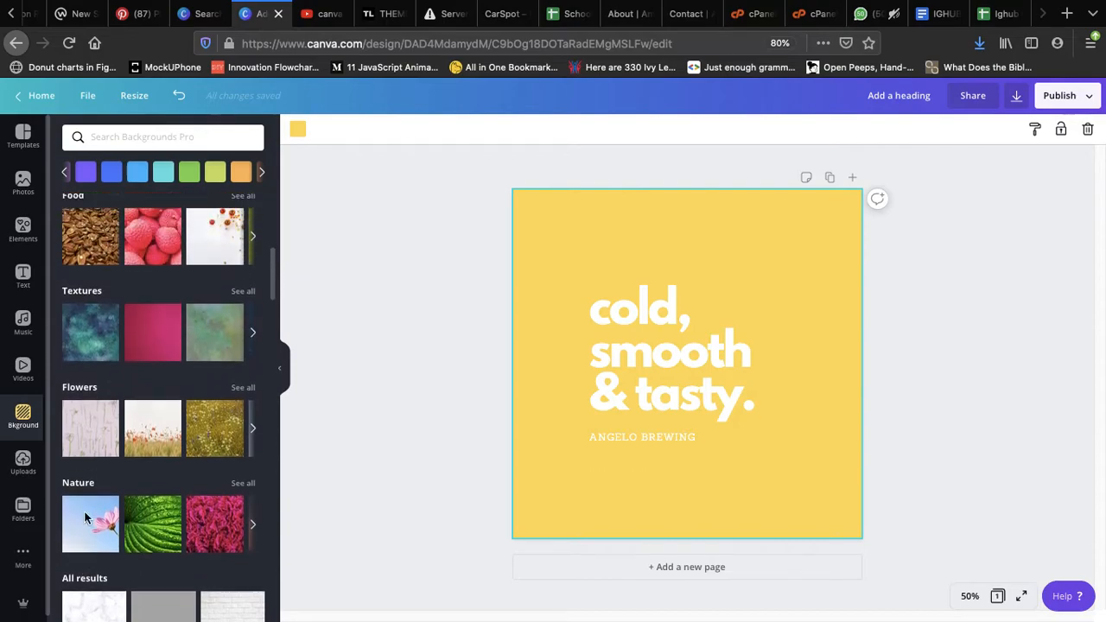
pyautogui.scroll(1, 85, 516)
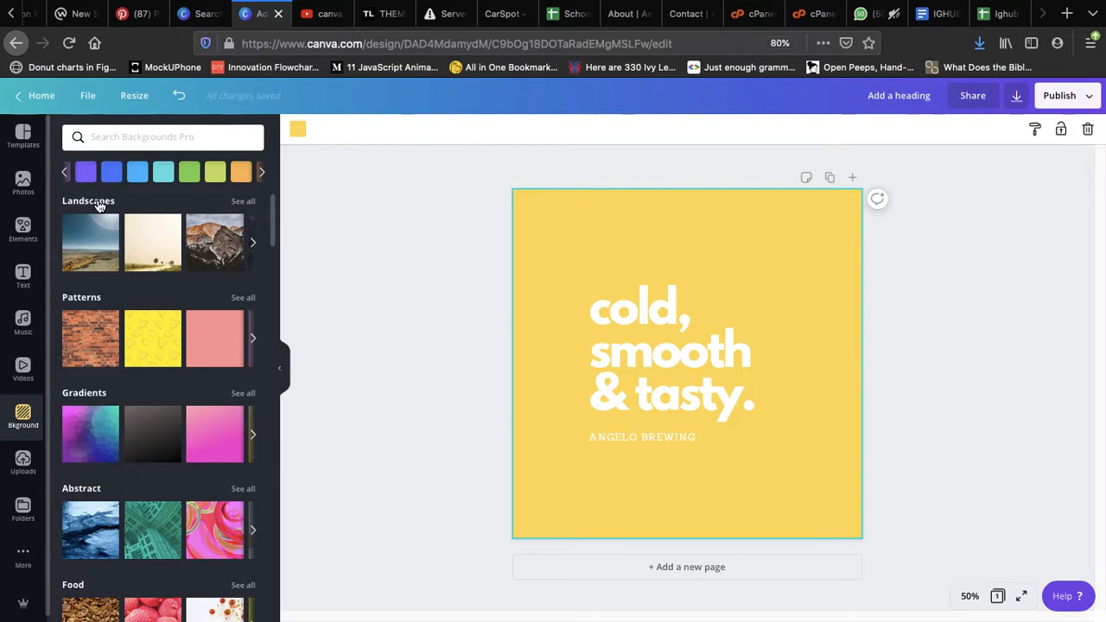
pyautogui.click(245, 202)
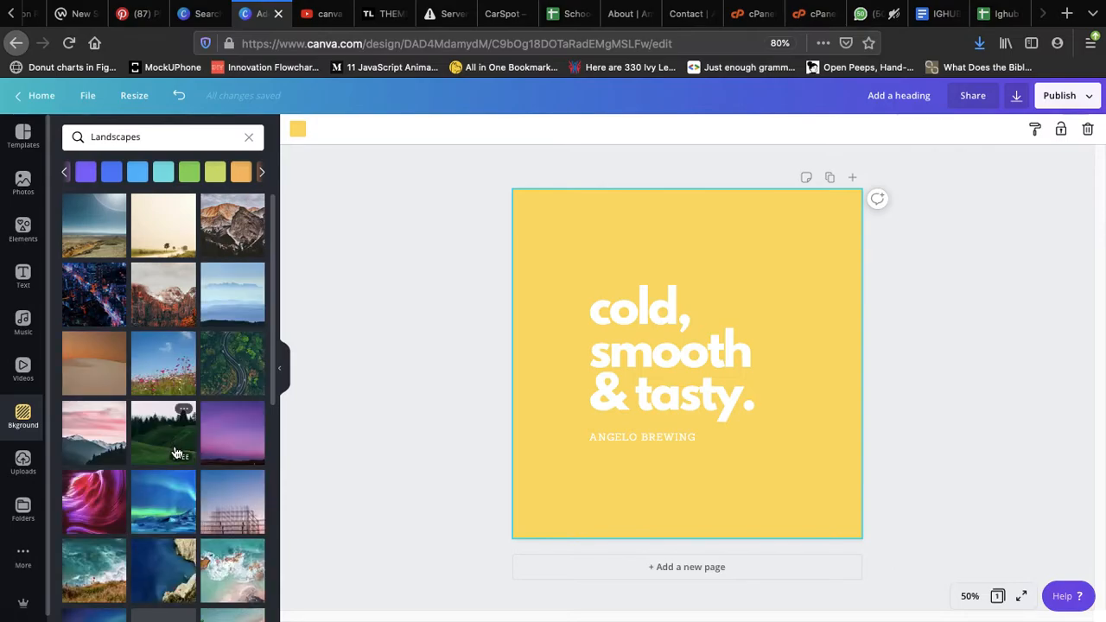
pyautogui.scroll(-15, 174, 453)
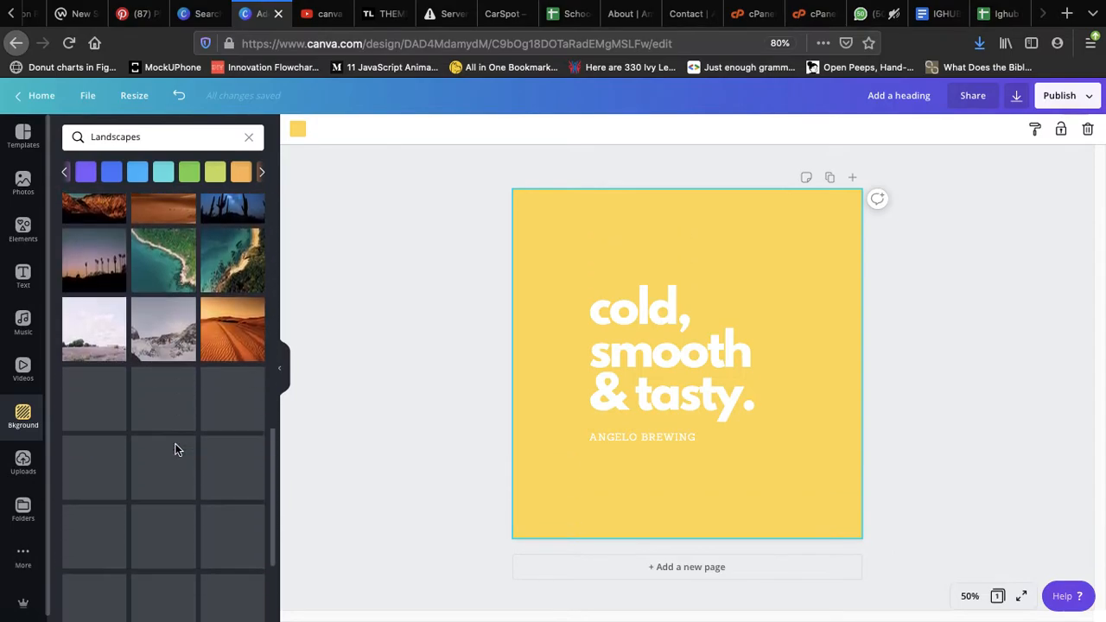
pyautogui.scroll(4, 175, 451)
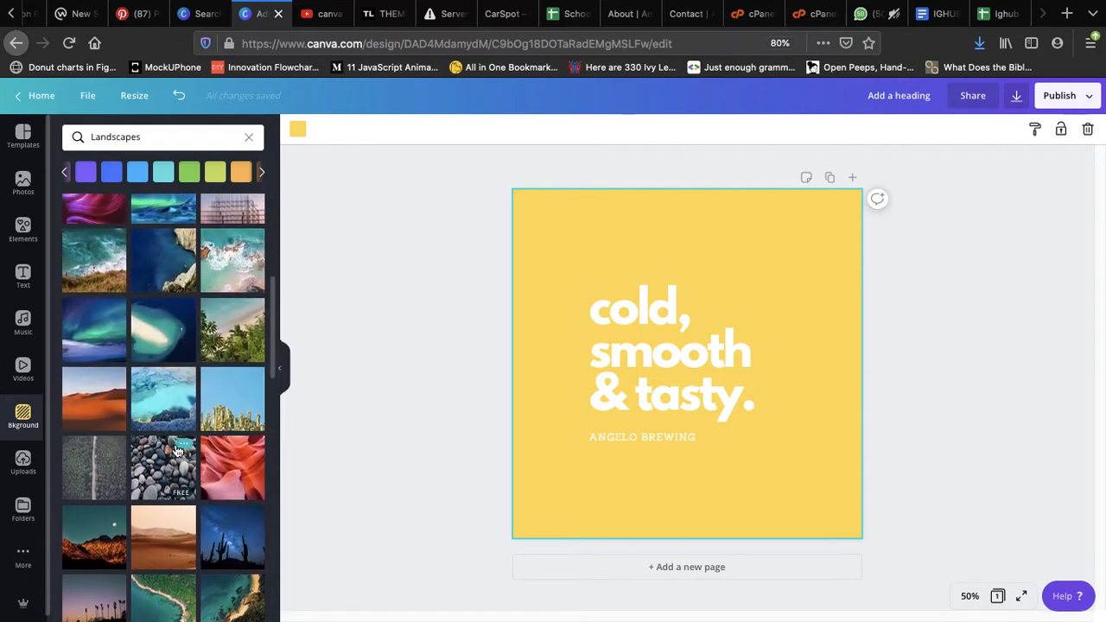
pyautogui.scroll(3, 175, 451)
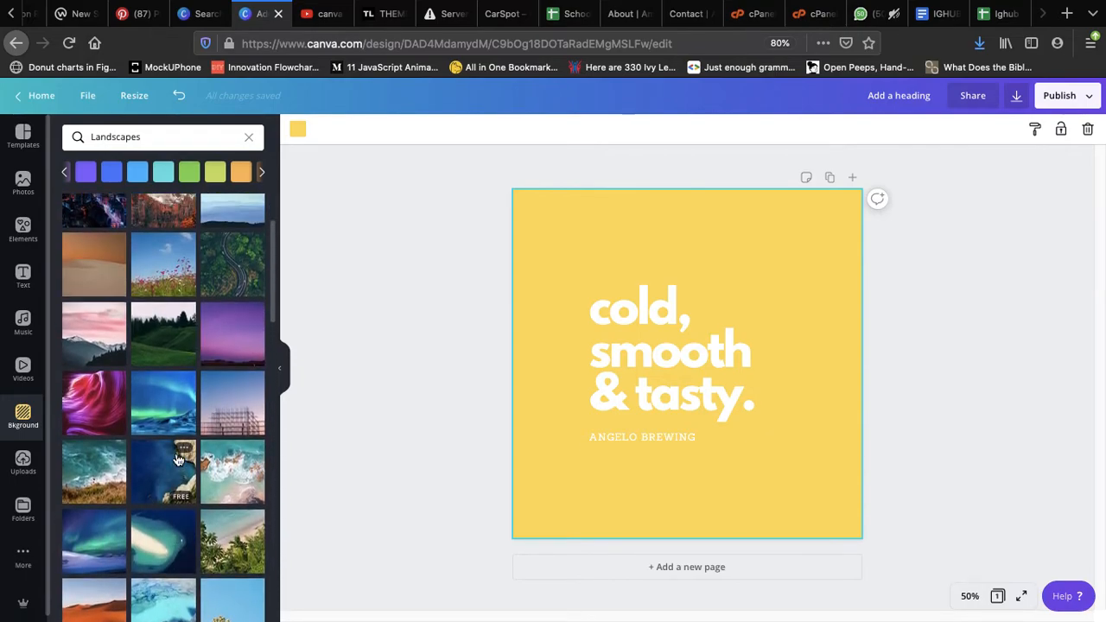
pyautogui.scroll(2, 232, 313)
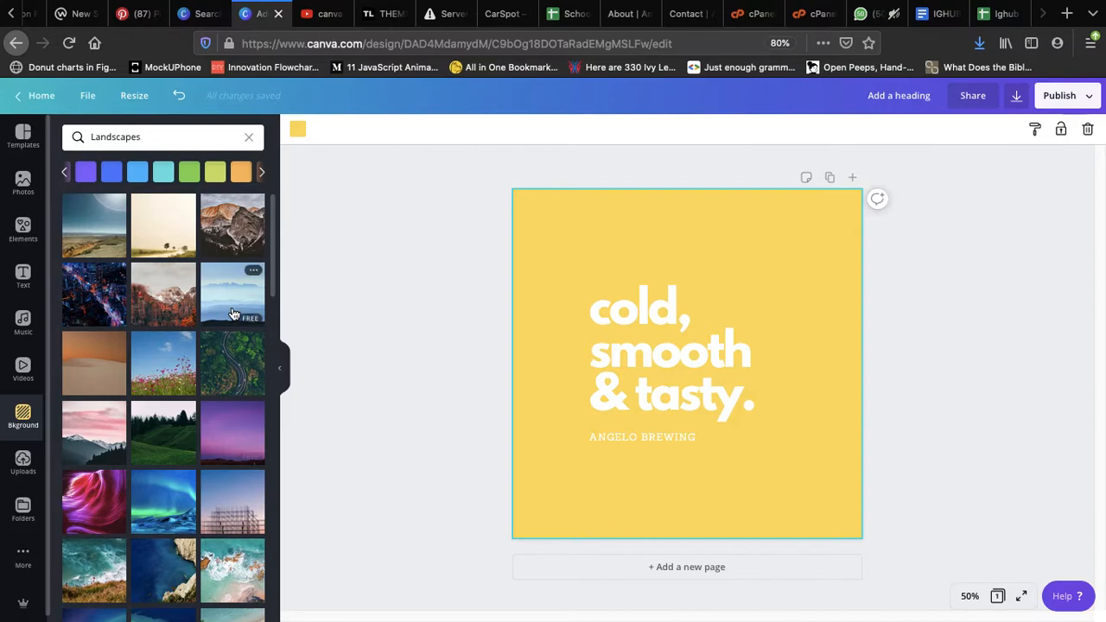
pyautogui.scroll(-4, 233, 313)
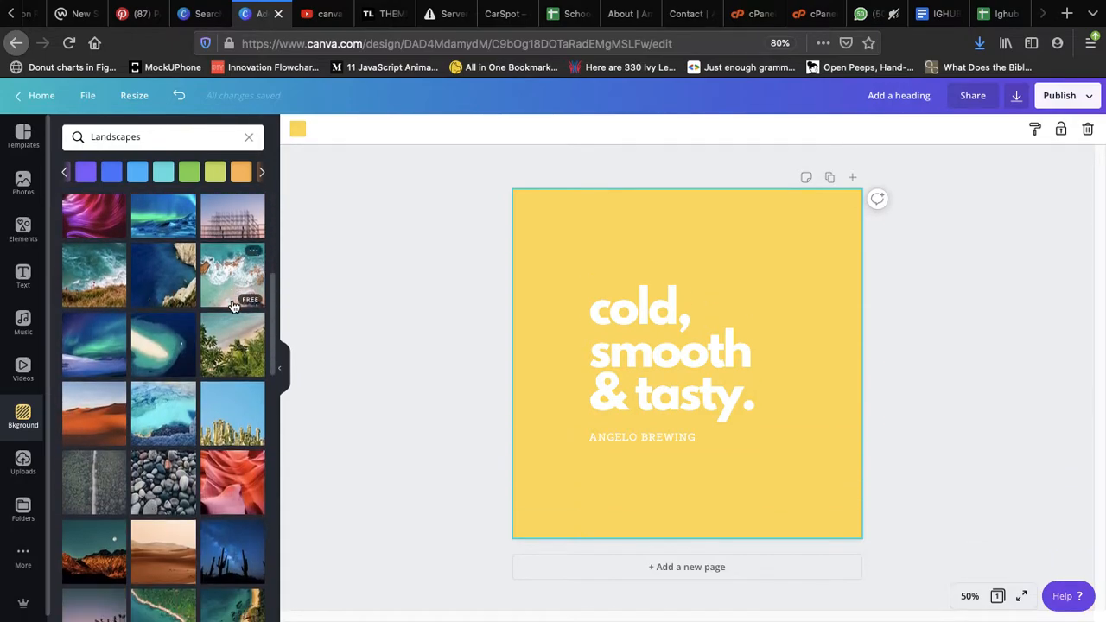
pyautogui.scroll(-2, 232, 306)
pyautogui.click(226, 411)
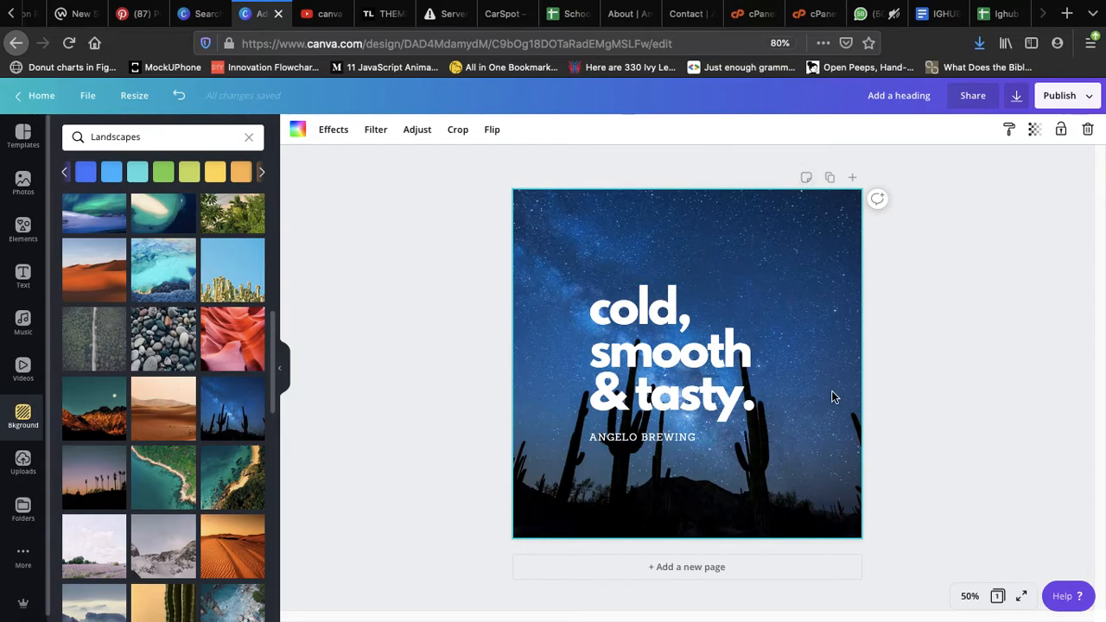
# Step: Clear the Landscapes search and duplicate the page with the starry cactus background
pyautogui.scroll(5, 124, 266)
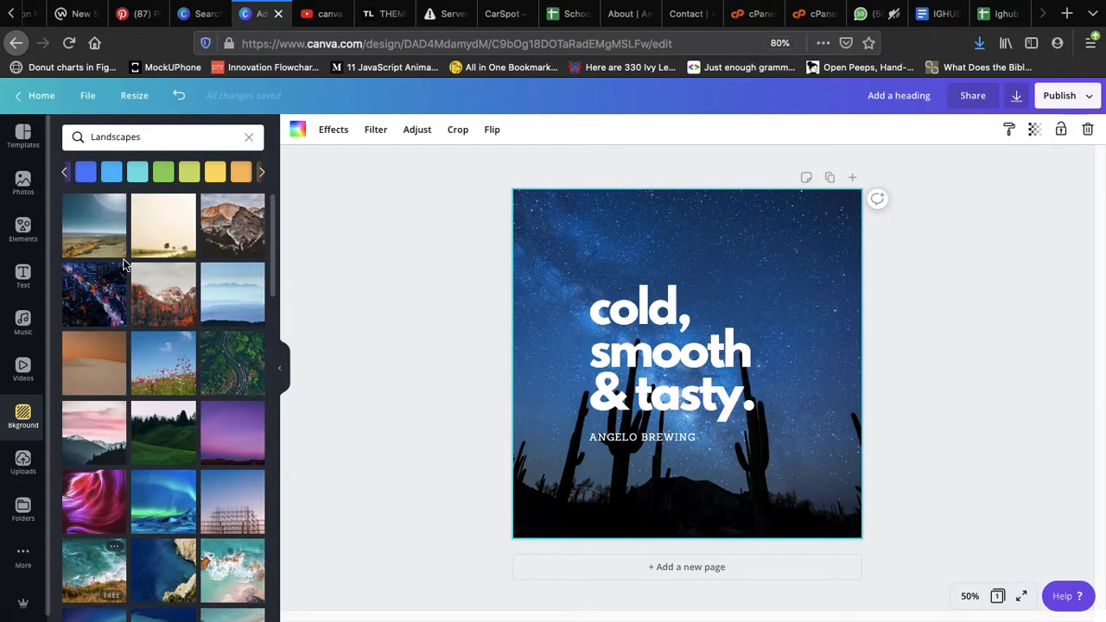
pyautogui.click(249, 140)
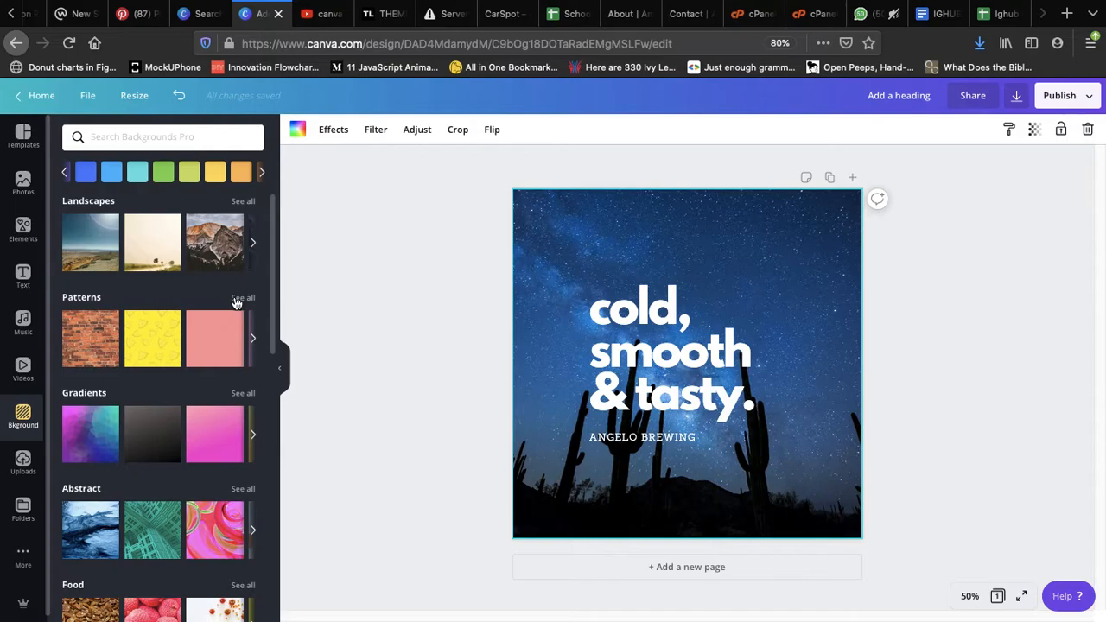
pyautogui.click(827, 180)
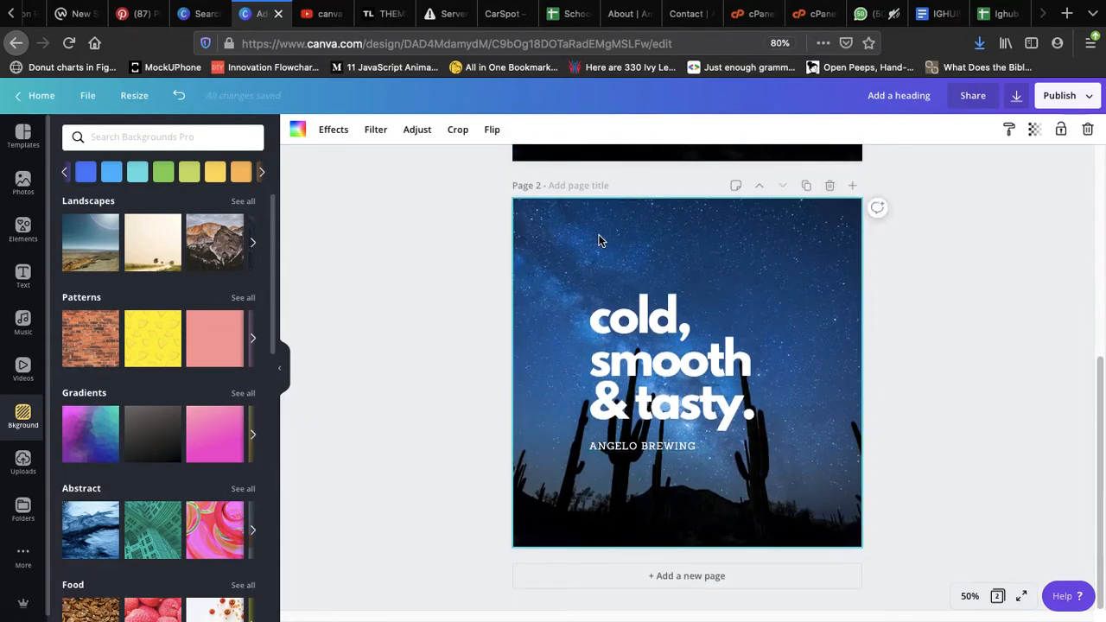
# Step: Set page 2's background to the weathered dark blue-teal texture from the Patterns category
pyautogui.click(245, 298)
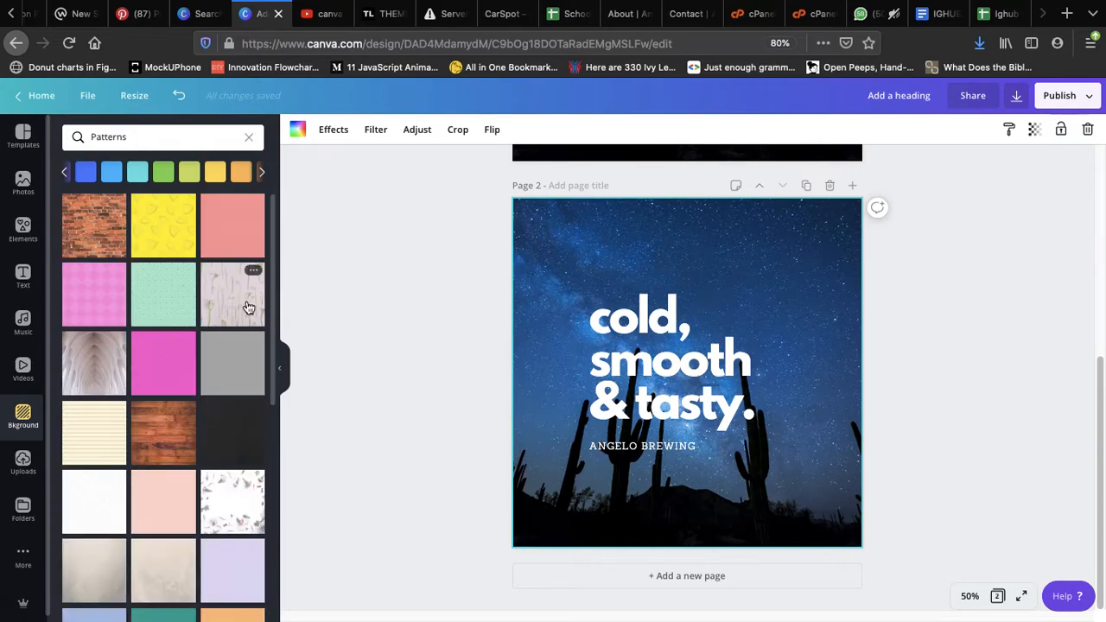
pyautogui.scroll(-5, 149, 413)
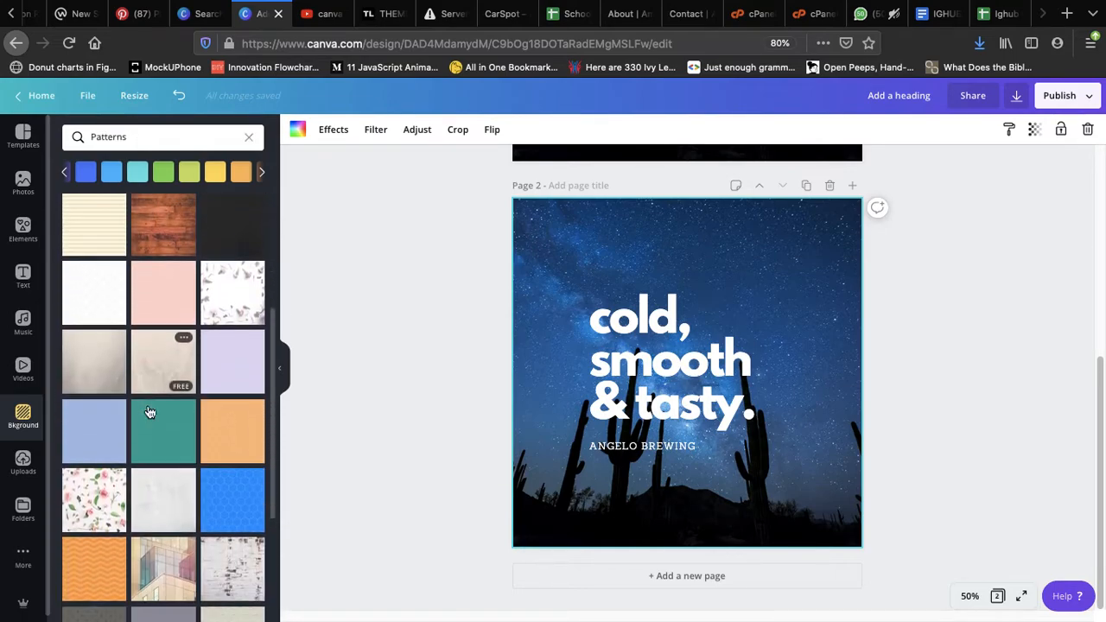
pyautogui.scroll(-5, 149, 413)
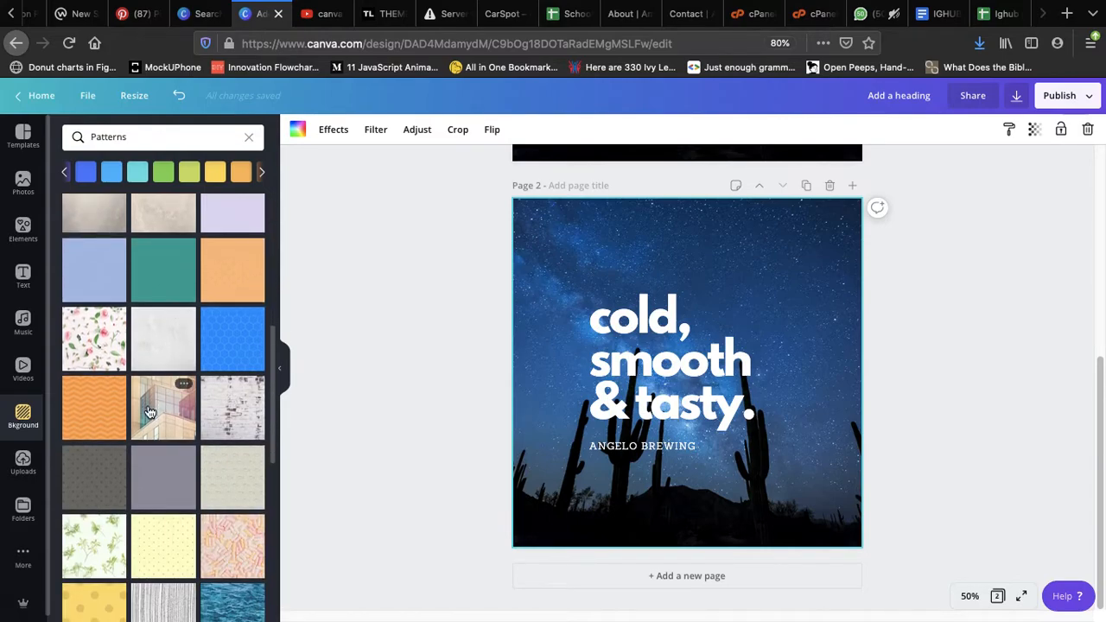
pyautogui.scroll(-3, 149, 413)
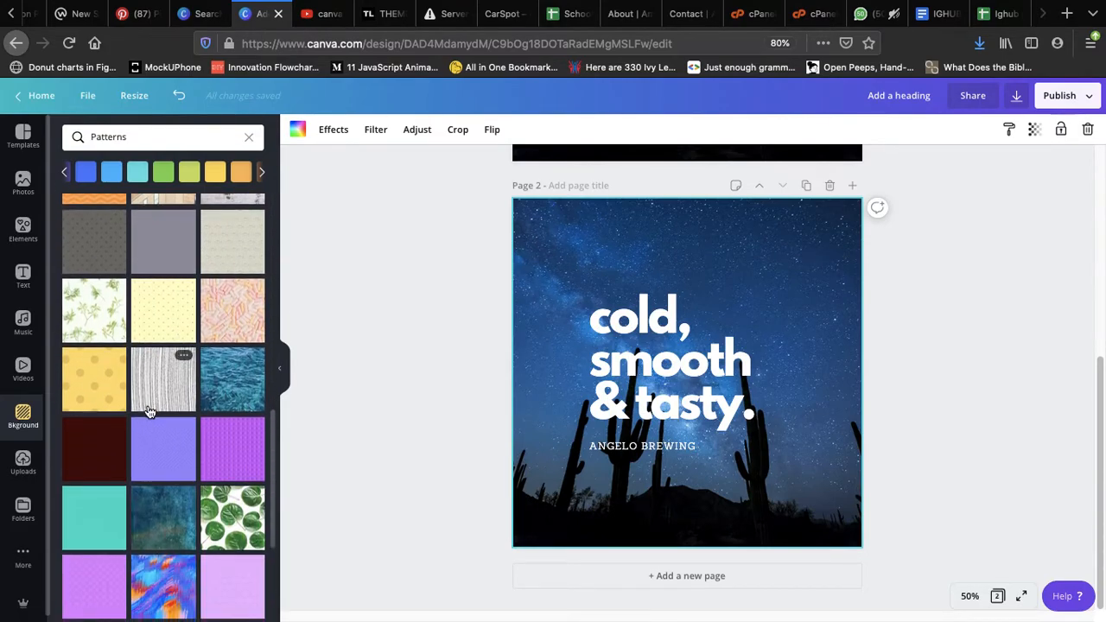
pyautogui.scroll(-3, 149, 413)
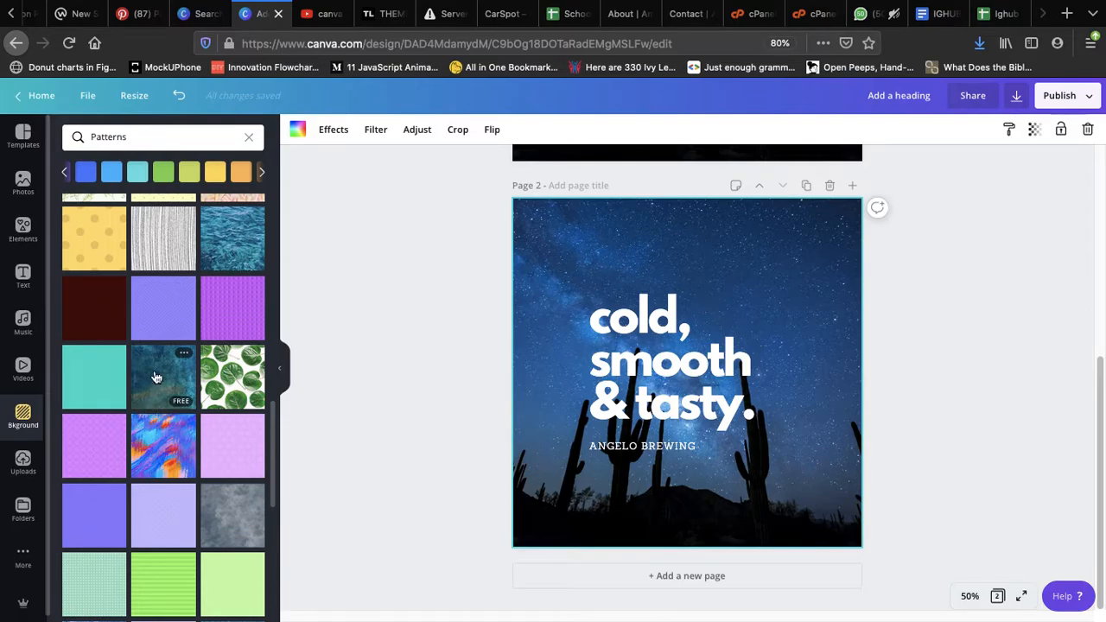
pyautogui.click(155, 377)
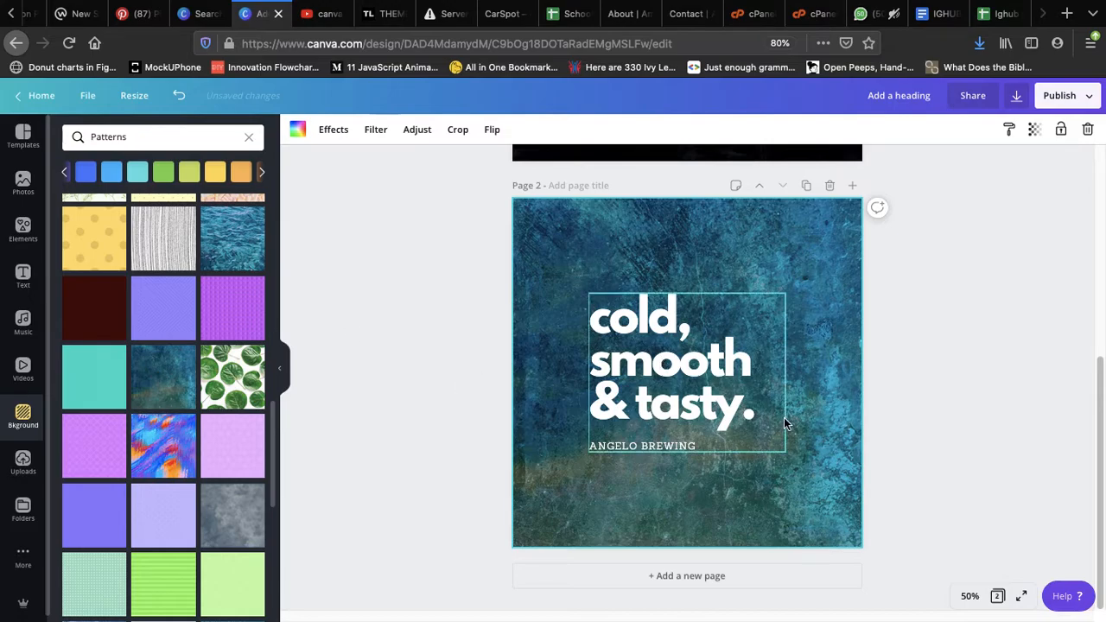
# Step: Duplicate page 2 and give the copy the pink-to-teal polygon background from the Gradients category
pyautogui.click(806, 187)
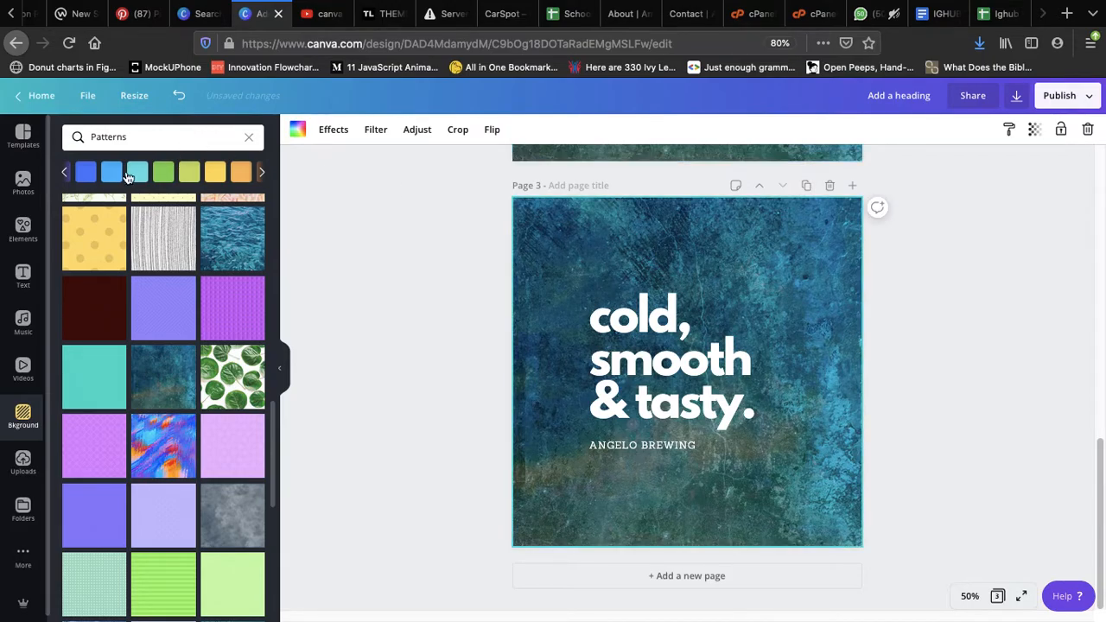
pyautogui.click(248, 138)
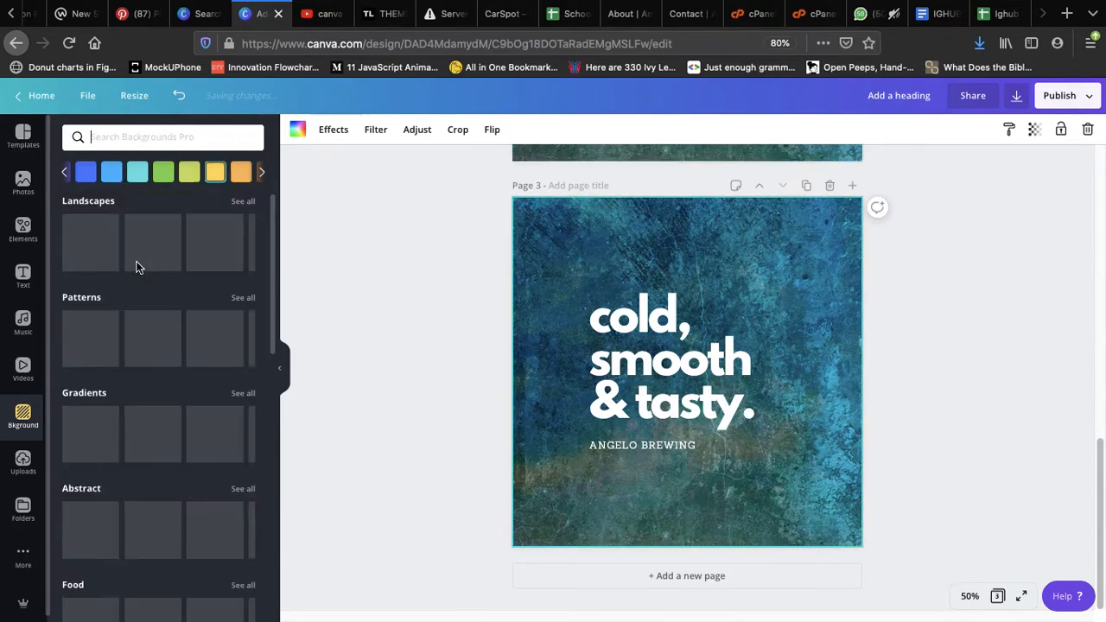
pyautogui.scroll(-2, 173, 285)
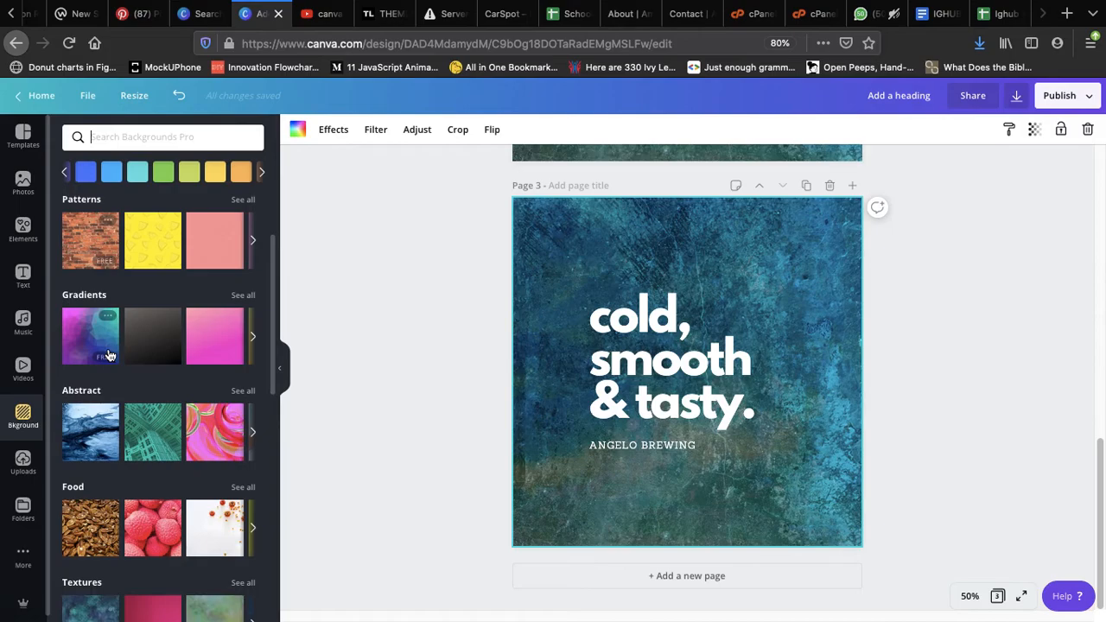
pyautogui.click(237, 296)
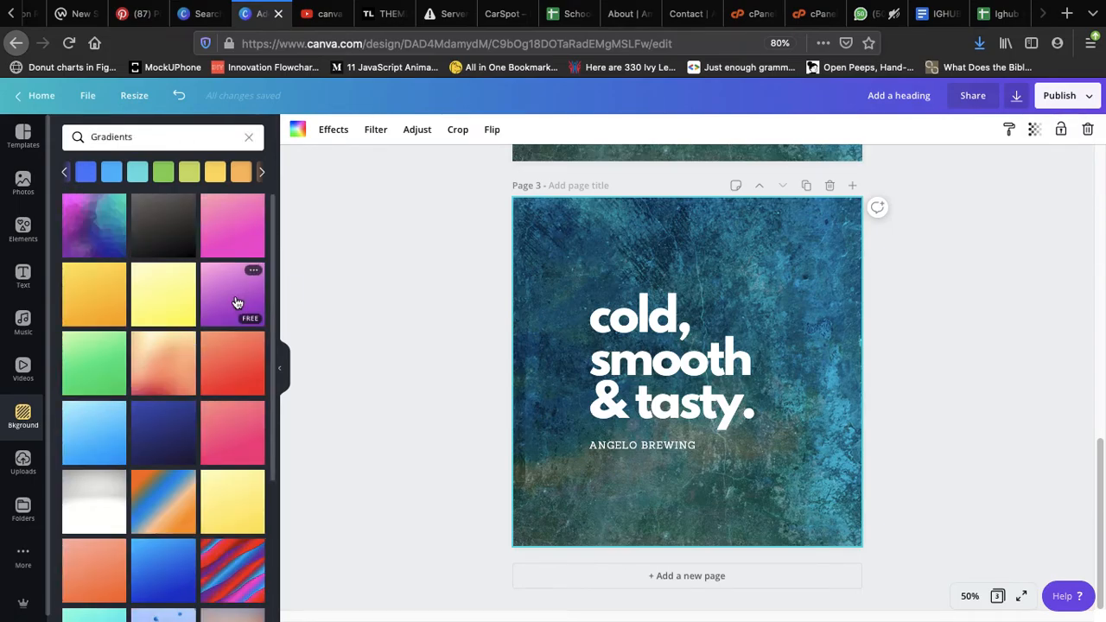
pyautogui.click(100, 240)
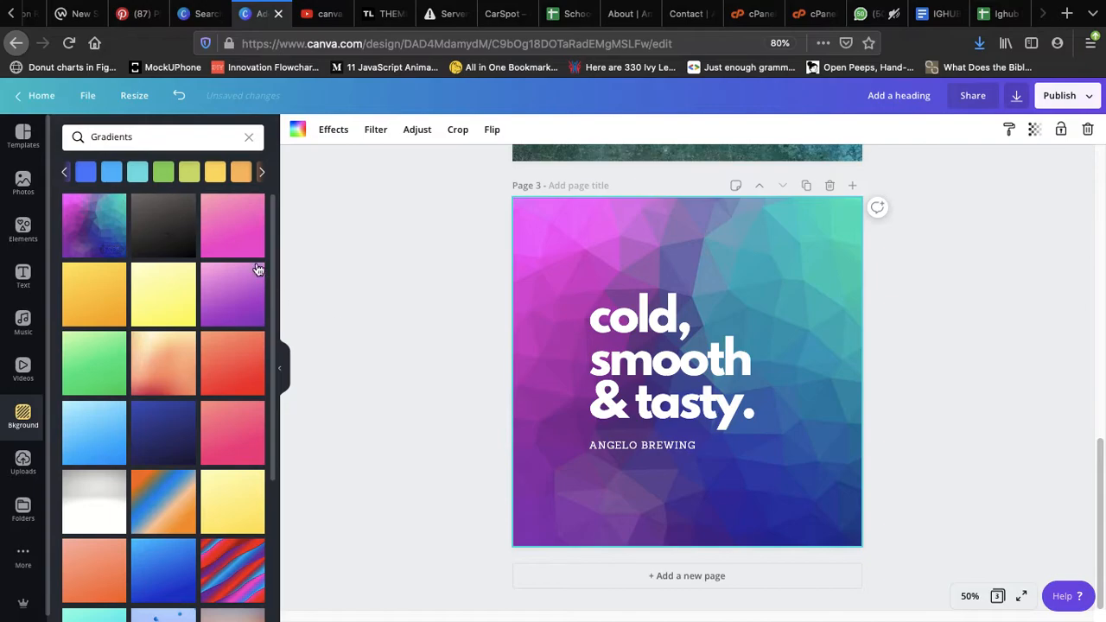
# Step: Replace page 3's background with the dark grey-to-black gradient and look through the other gradients
pyautogui.click(182, 232)
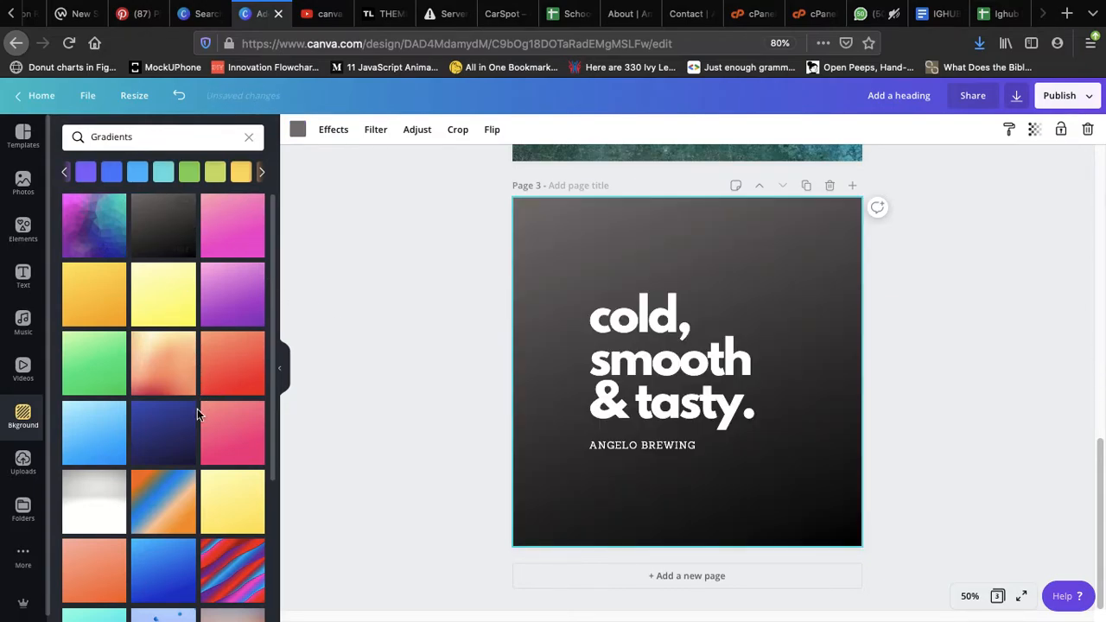
pyautogui.scroll(-2, 197, 413)
pyautogui.scroll(-1, 197, 415)
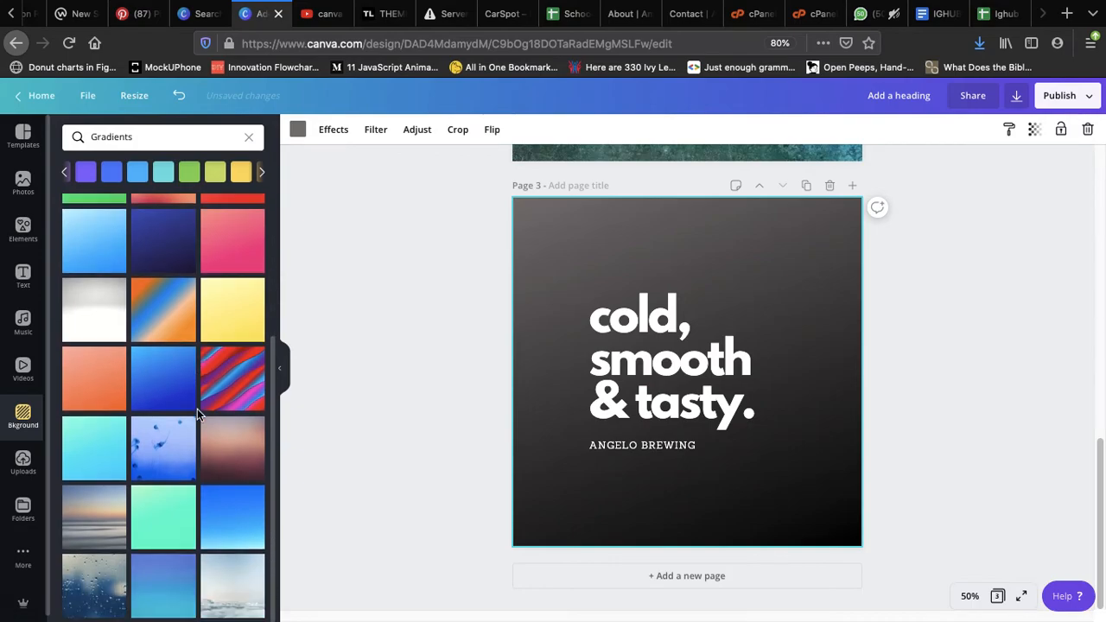
pyautogui.scroll(4, 197, 408)
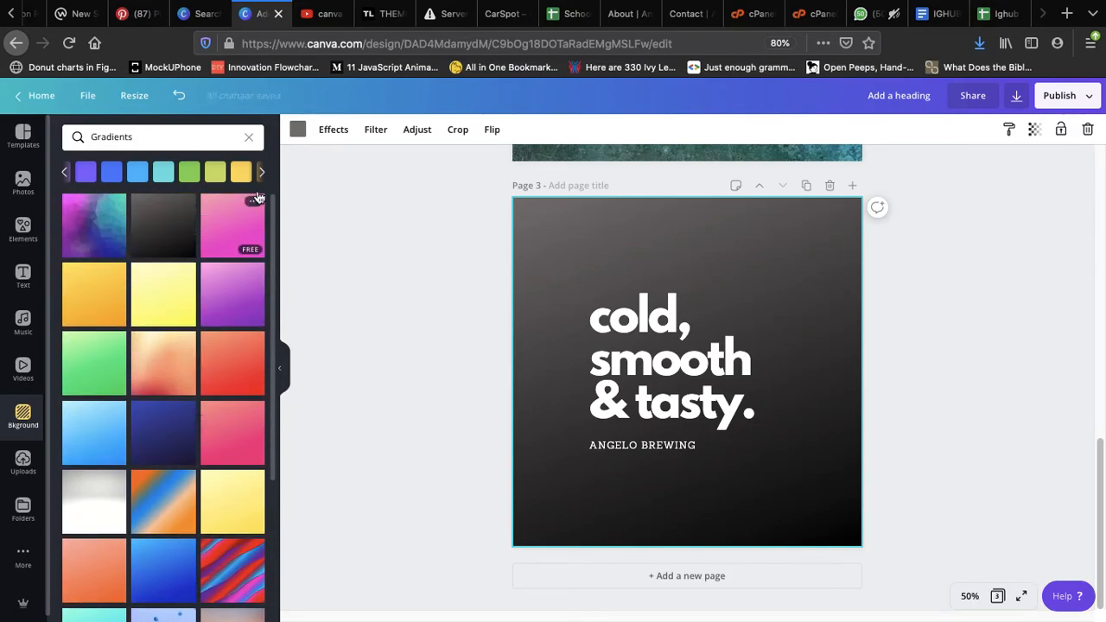
# Step: Set page 3's background to the peach-to-magenta gradient, duplicate the page and select the background of the copy
pyautogui.click(230, 231)
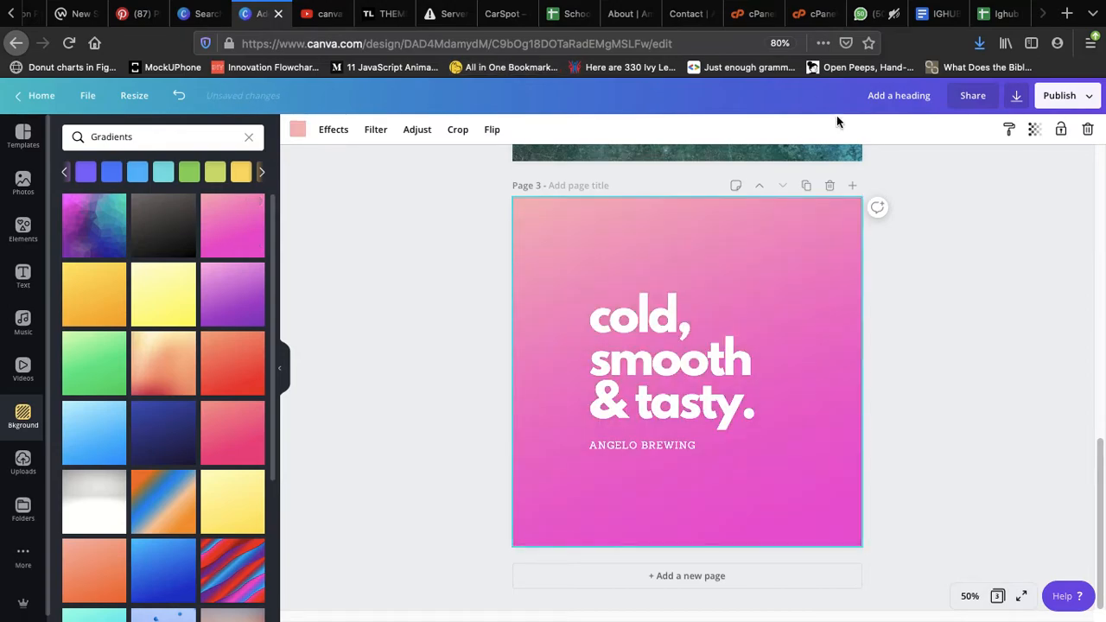
pyautogui.click(806, 185)
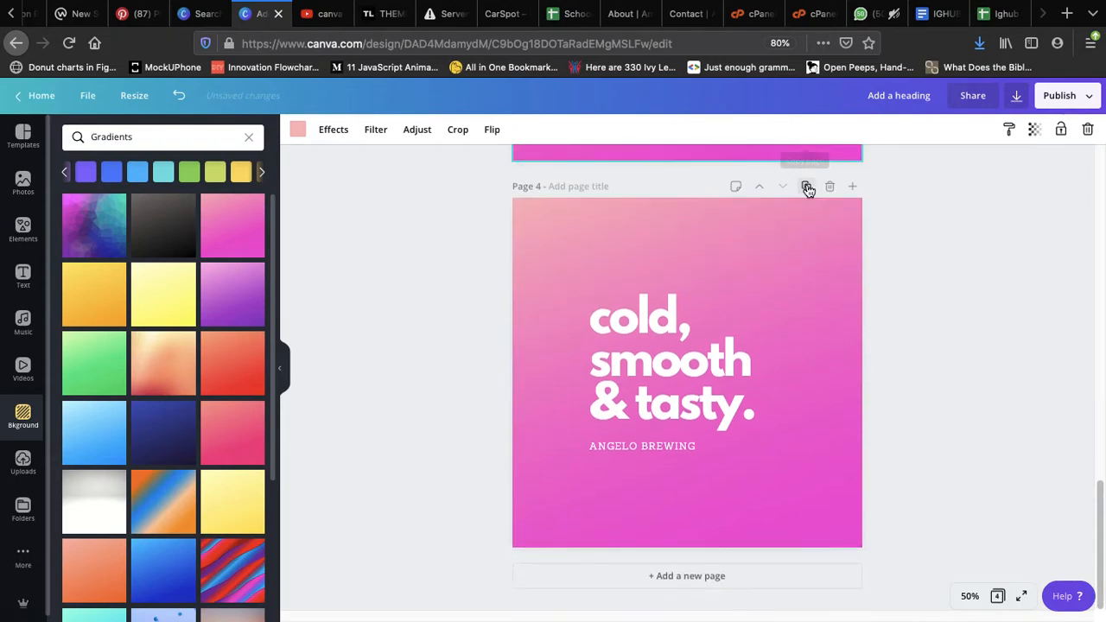
pyautogui.click(792, 294)
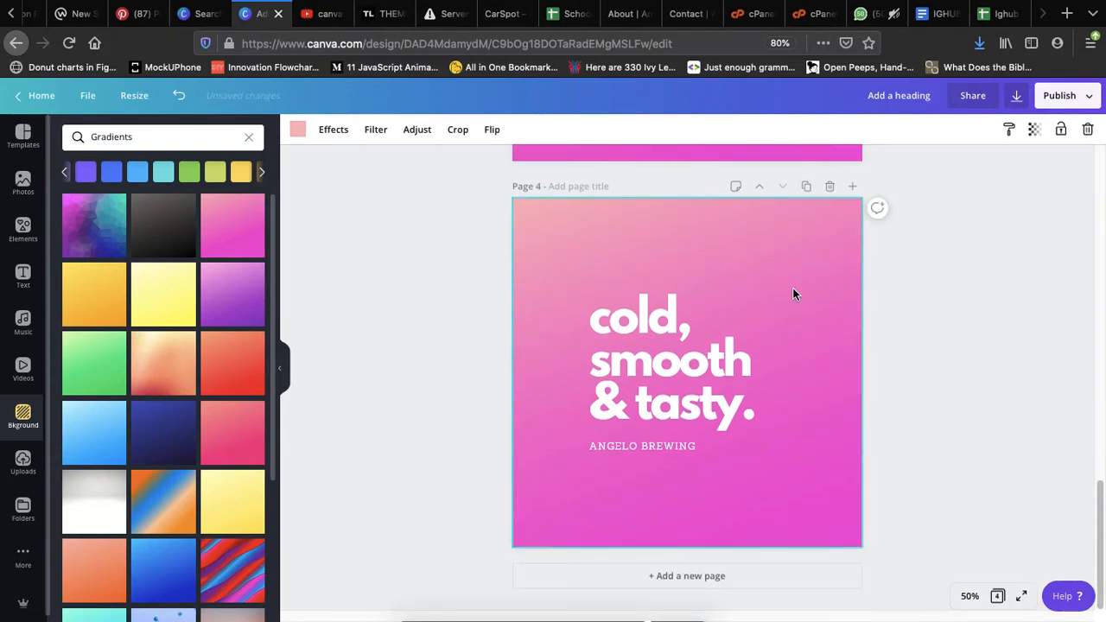
# Step: Replace page 4's background with the multicolored blue, red and yellow paint image from the Abstract category
pyautogui.click(249, 135)
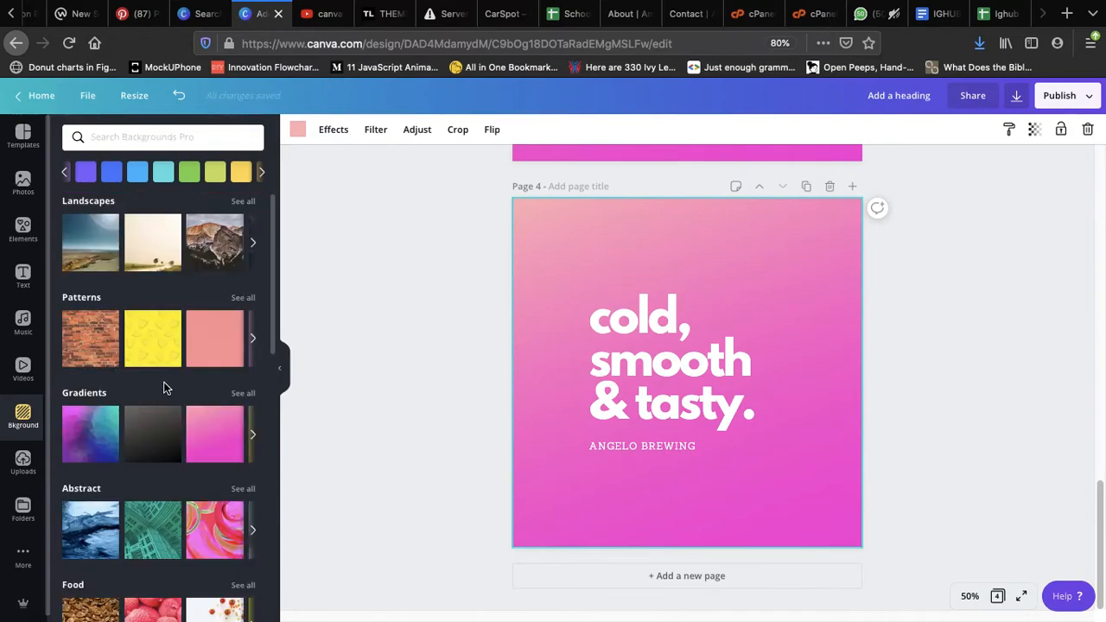
pyautogui.scroll(-2, 139, 437)
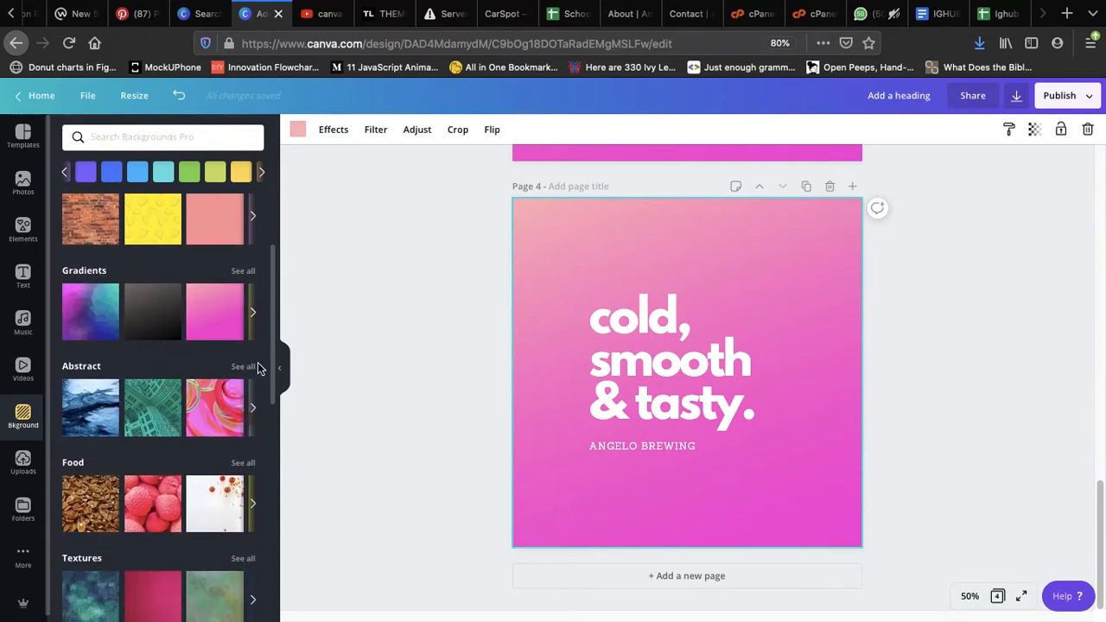
pyautogui.click(244, 366)
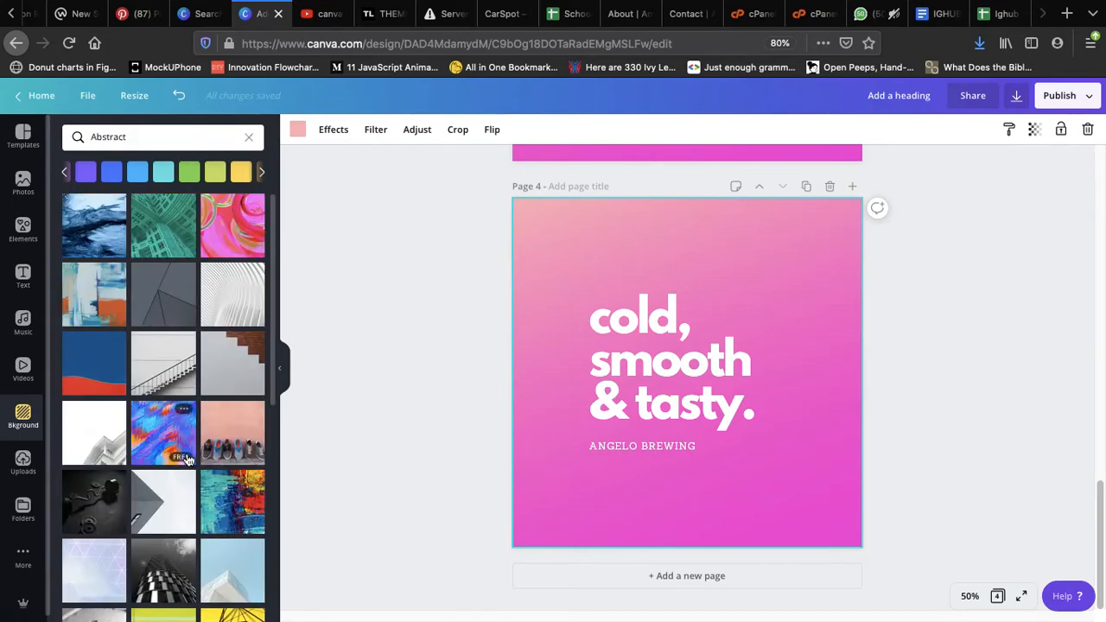
pyautogui.click(221, 516)
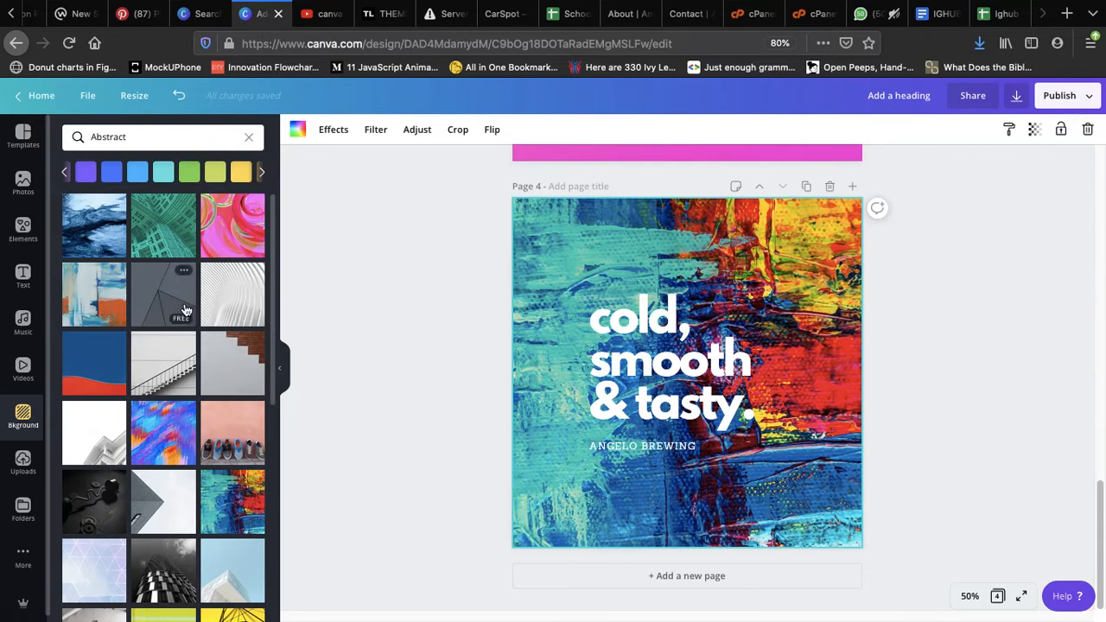
# Step: Clear the Abstract search, browse the other background categories and duplicate page 4
pyautogui.click(248, 142)
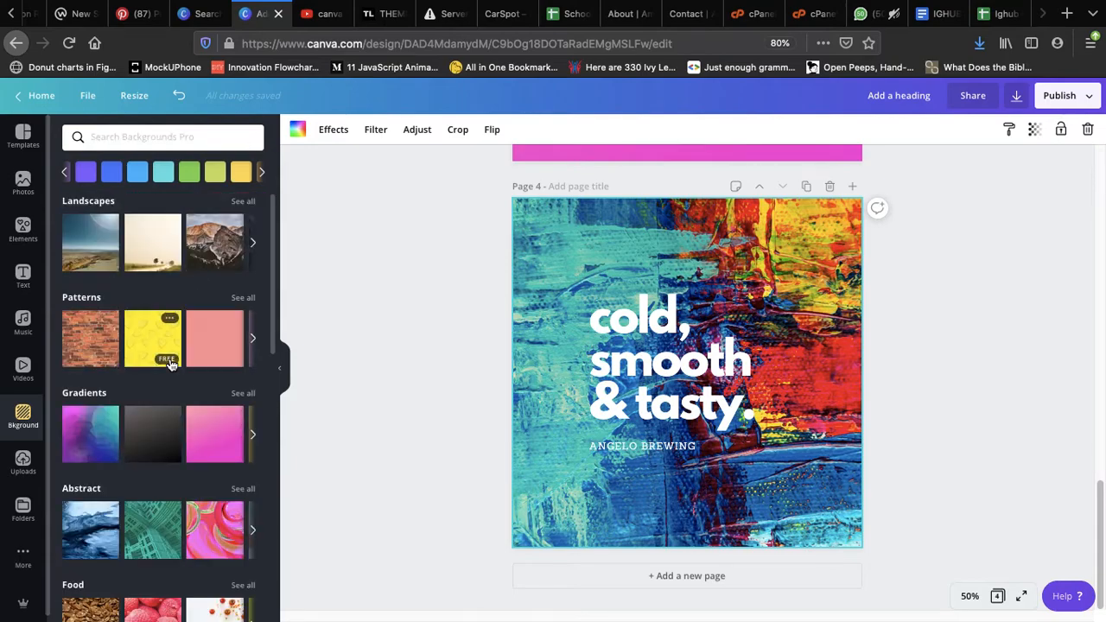
pyautogui.scroll(-3, 172, 363)
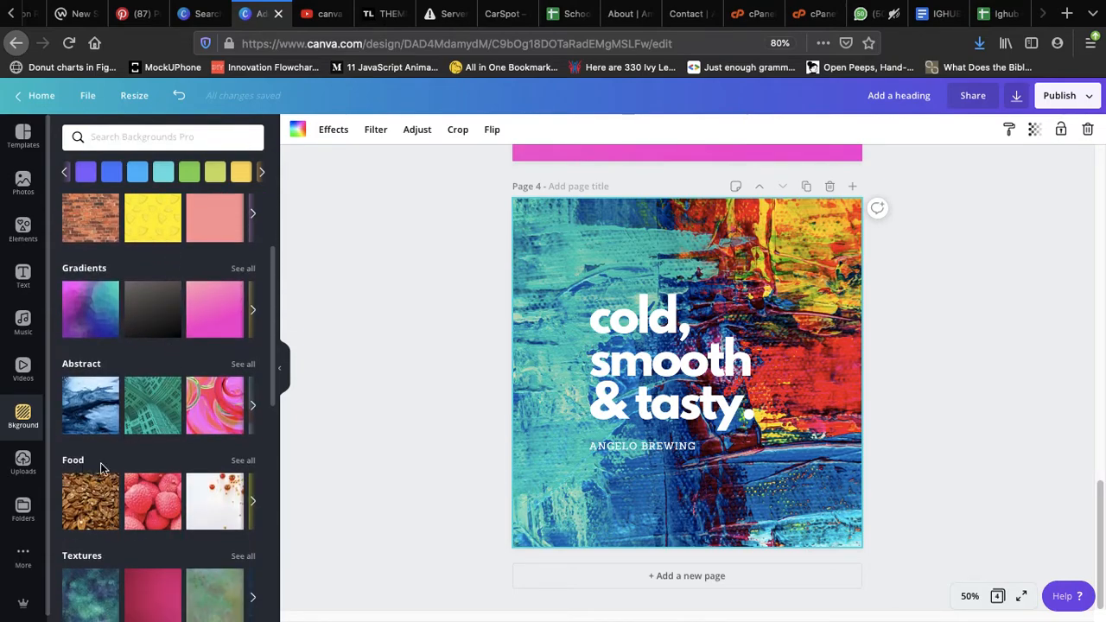
pyautogui.scroll(-3, 255, 504)
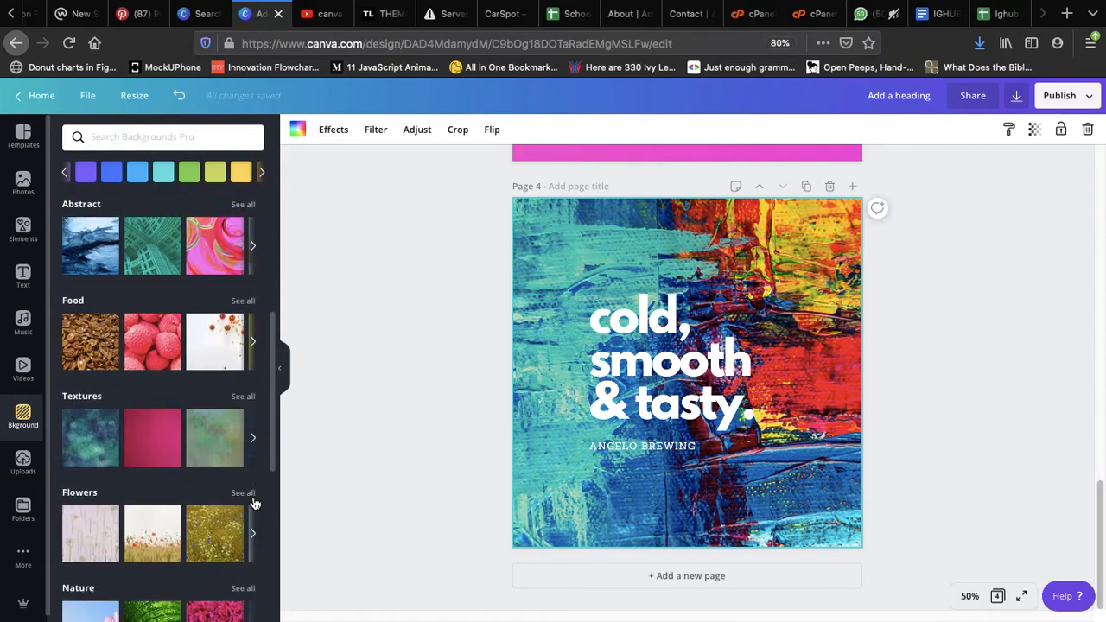
pyautogui.click(808, 187)
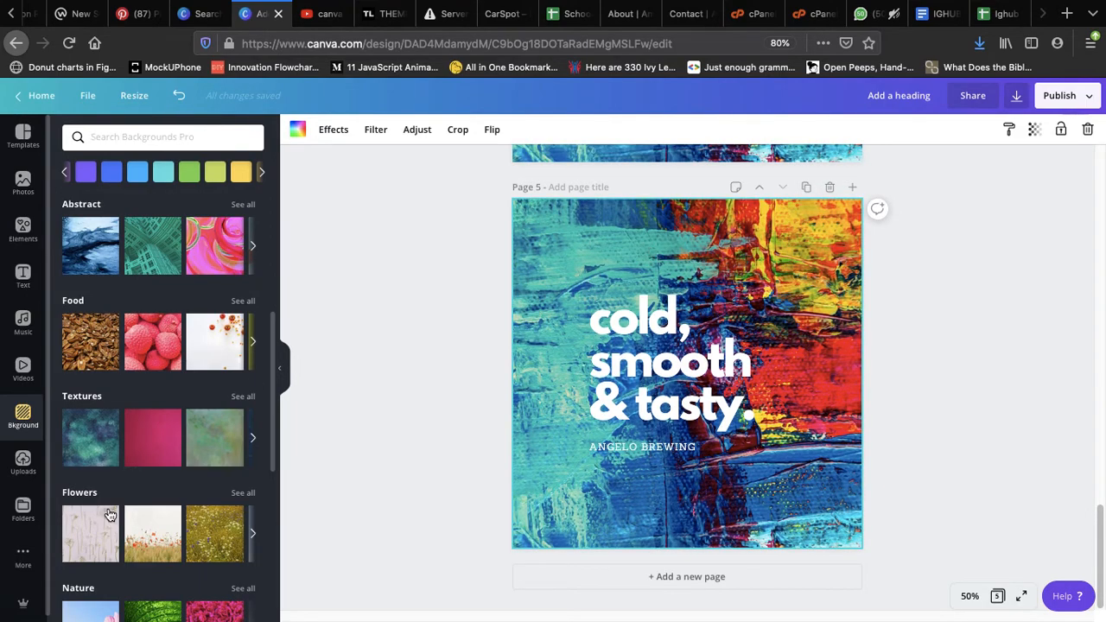
# Step: Set page 5's background to the white rough plaster image from the Textures category
pyautogui.click(243, 397)
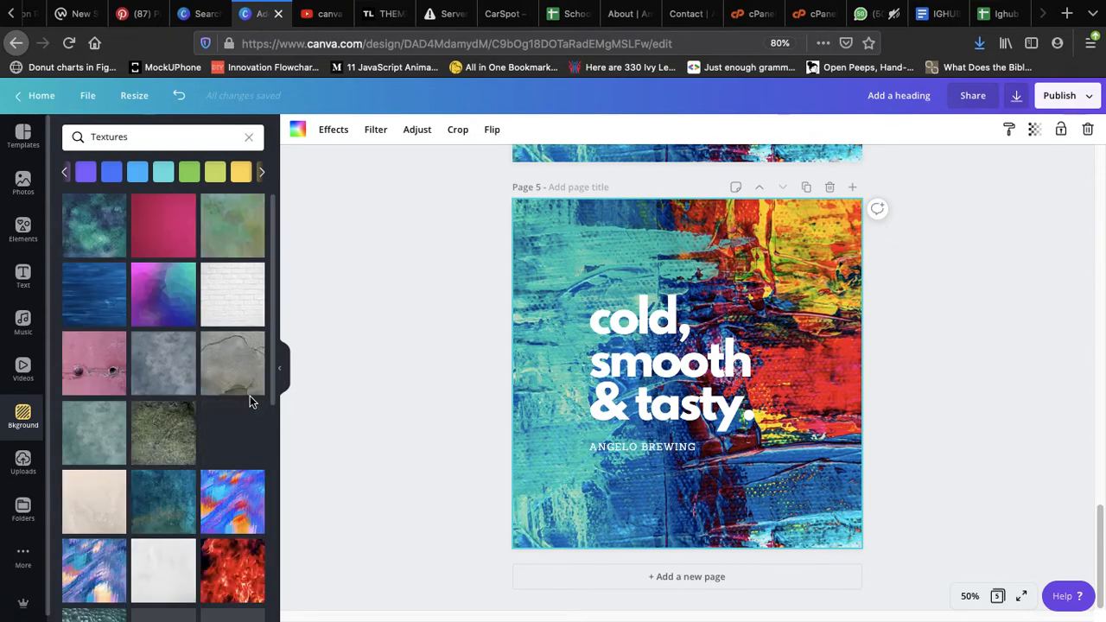
pyautogui.scroll(-3, 144, 488)
pyautogui.scroll(-5, 143, 488)
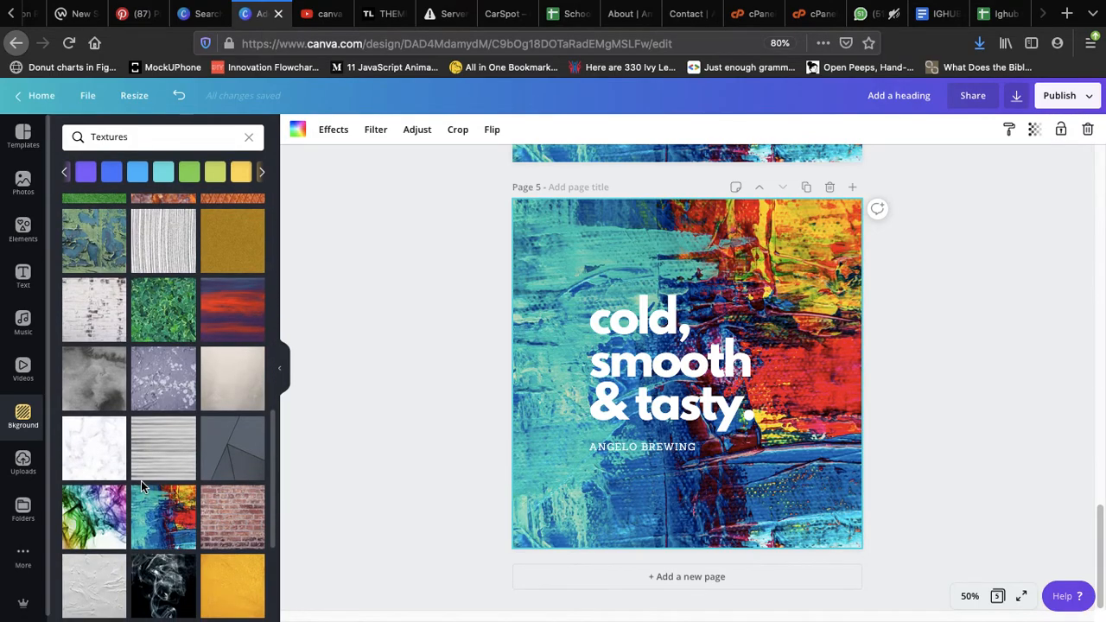
pyautogui.scroll(-2, 140, 481)
pyautogui.click(101, 475)
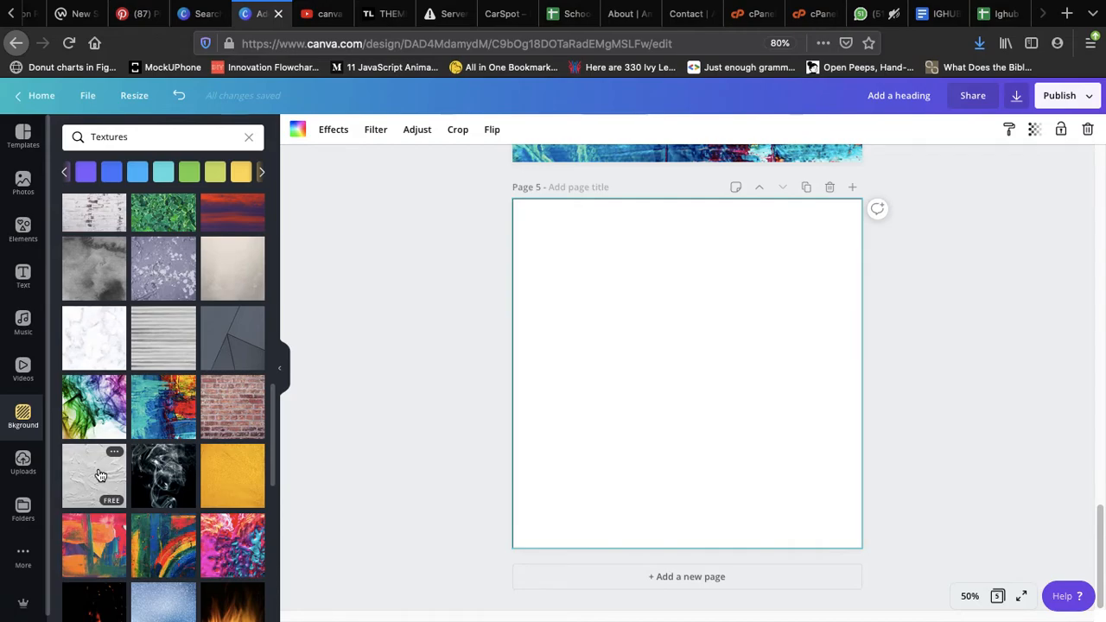